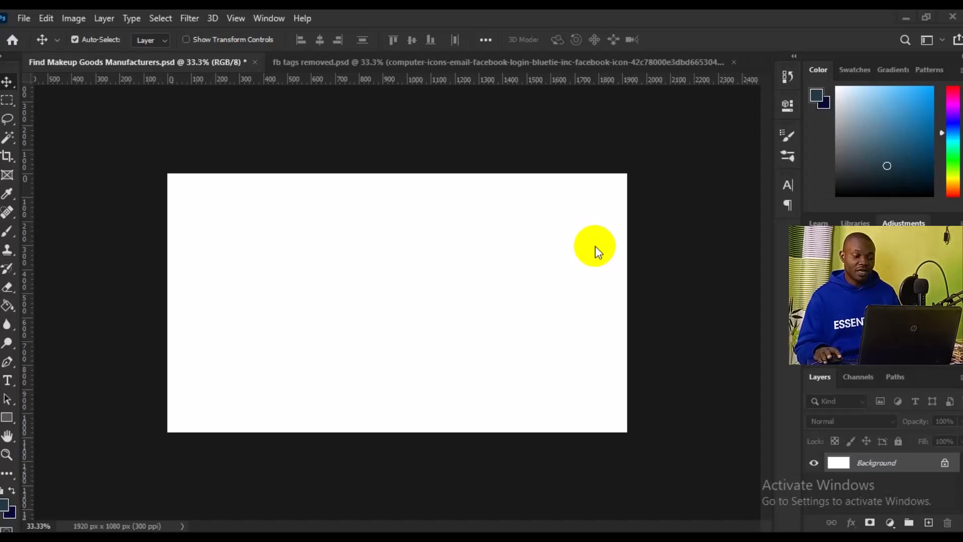
# Set up the Rectangle tool in Shape mode with a green fill.
pyautogui.click(7, 418)
pyautogui.rightClick(7, 417)
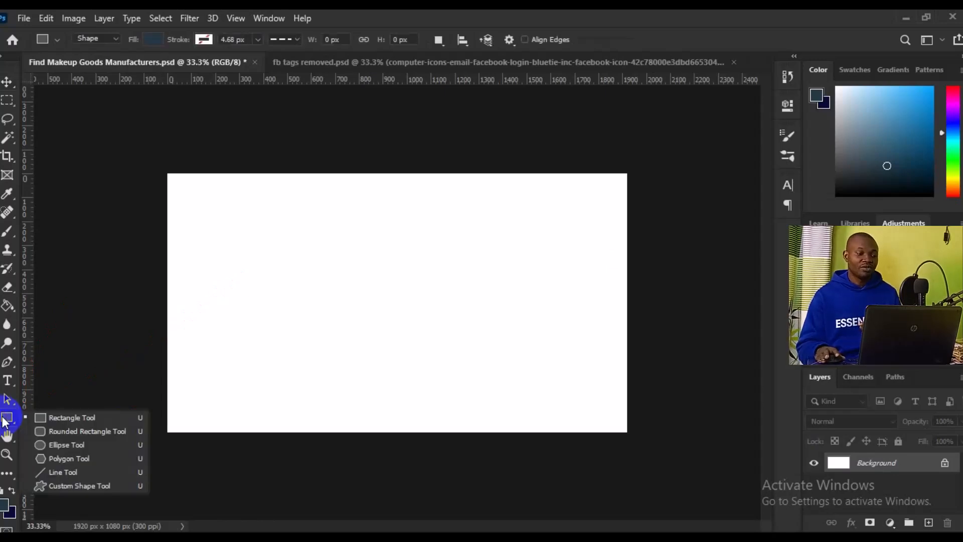
pyautogui.click(64, 423)
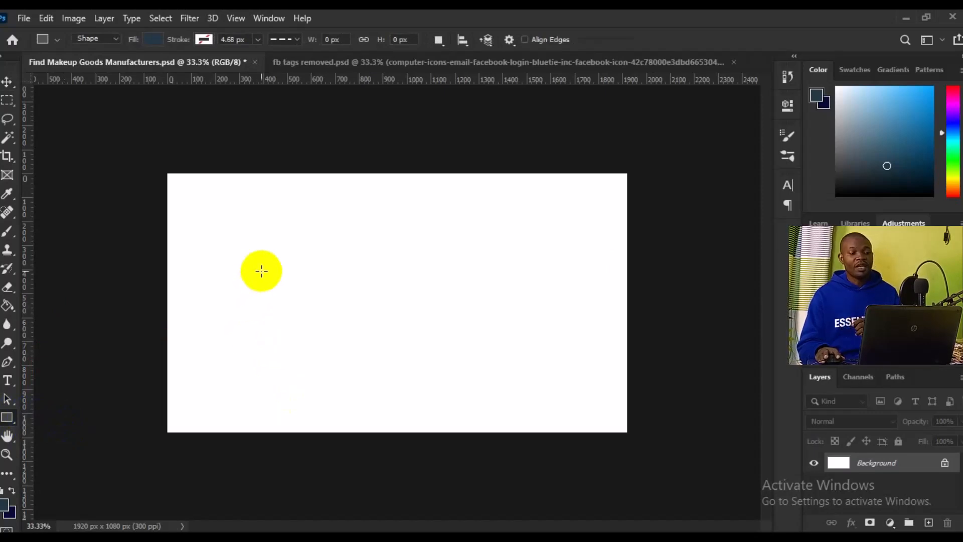
pyautogui.click(110, 40)
pyautogui.click(110, 50)
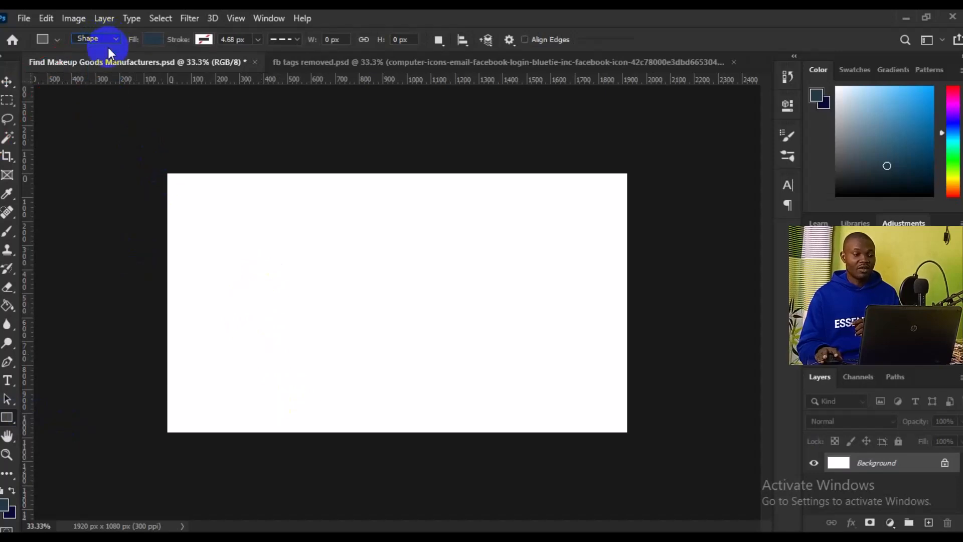
pyautogui.click(151, 43)
pyautogui.click(166, 114)
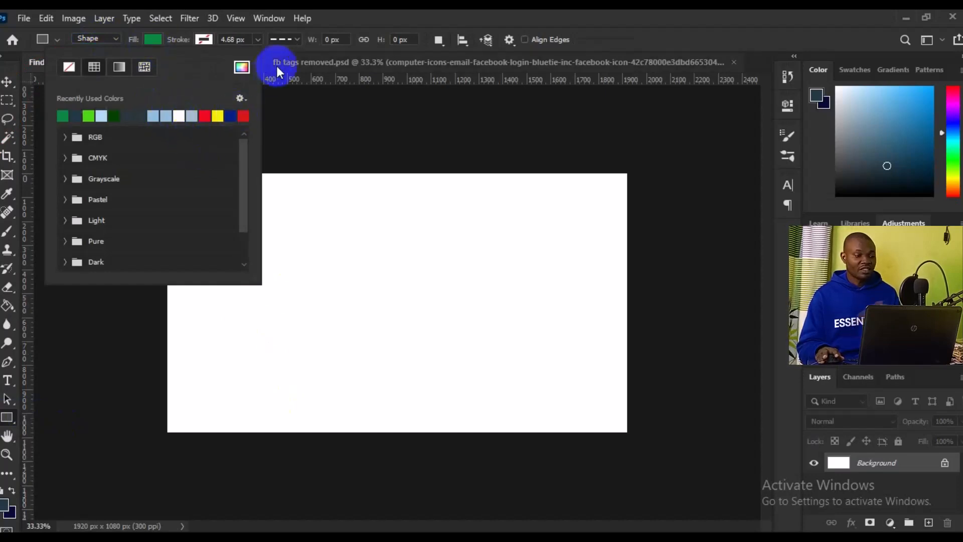
# Draw a green rectangle without a stroke, about 480 by 470 px, on the left half of the white canvas.
pyautogui.click(285, 40)
pyautogui.click(285, 40)
pyautogui.click(284, 40)
pyautogui.click(285, 40)
pyautogui.click(285, 41)
pyautogui.click(210, 42)
pyautogui.click(212, 41)
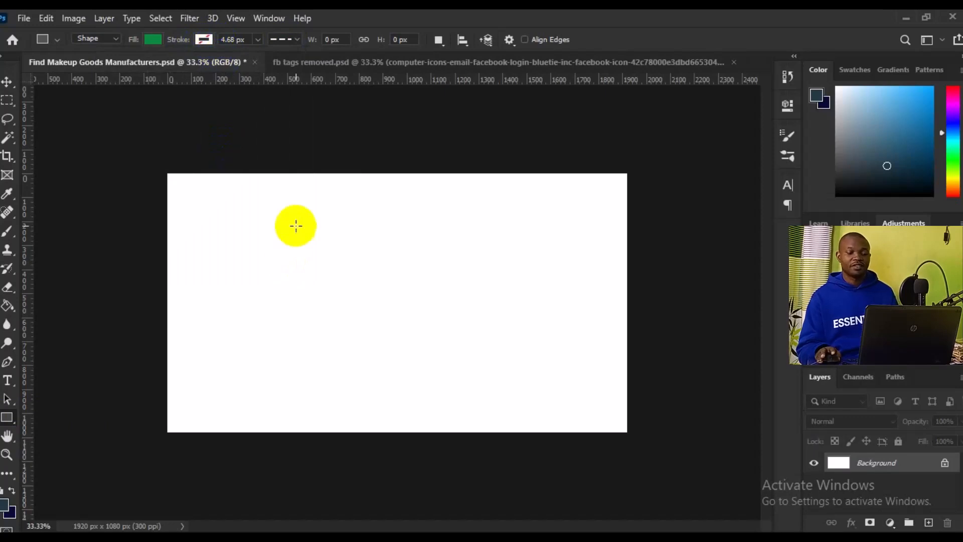
pyautogui.moveTo(224, 233); pyautogui.dragTo(340, 345)
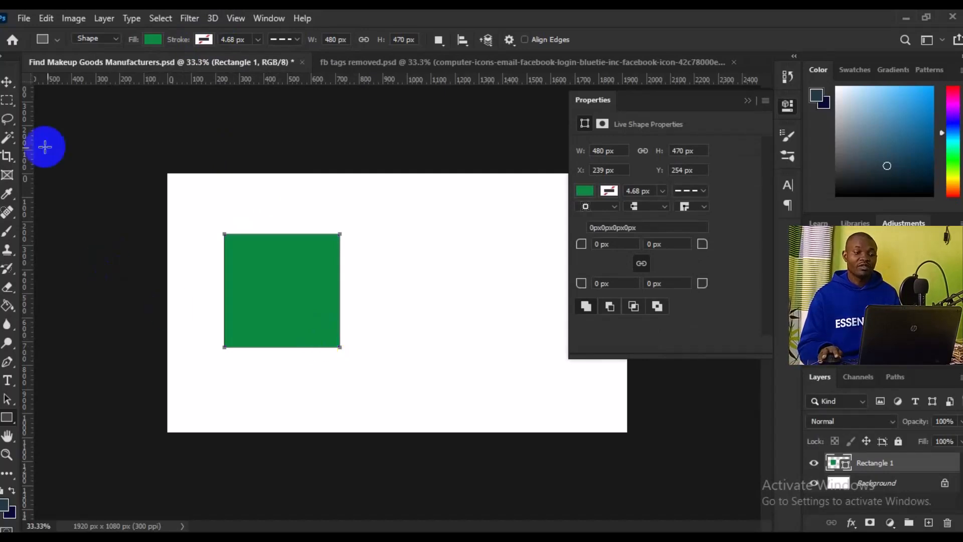
# Center the green rectangle horizontally and vertically on the whole canvas, and clear the selection.
pyautogui.click(9, 84)
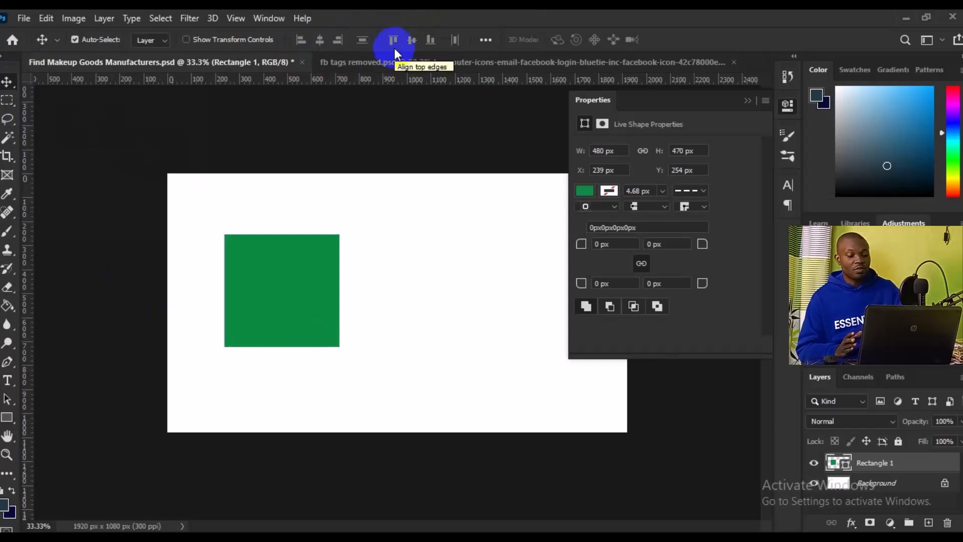
pyautogui.hotkey('ctrl', 'a')
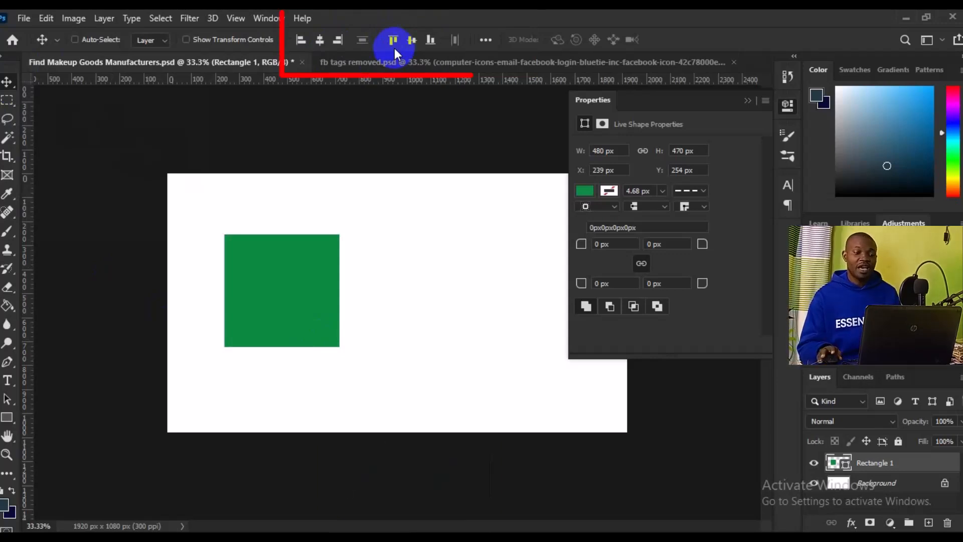
pyautogui.hotkey('ctrl', 'a')
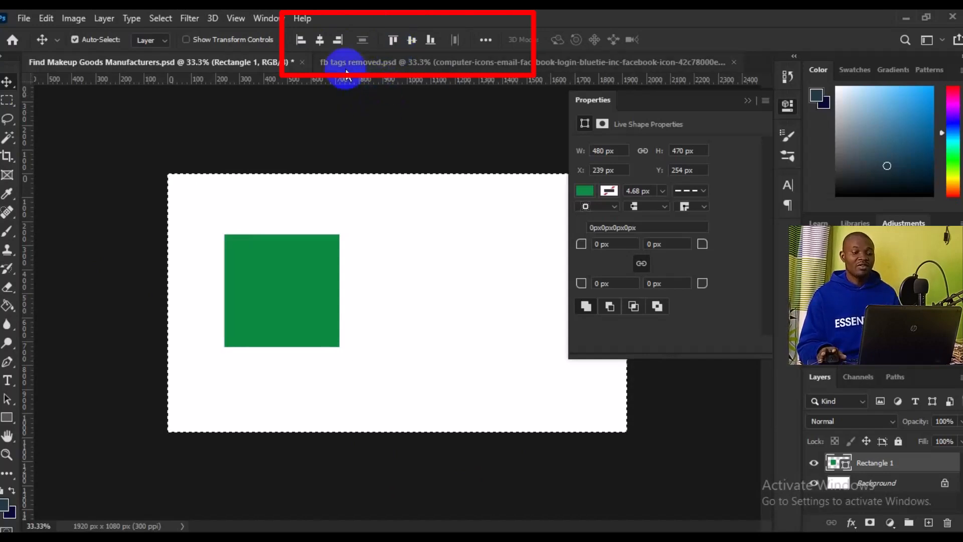
pyautogui.click(320, 41)
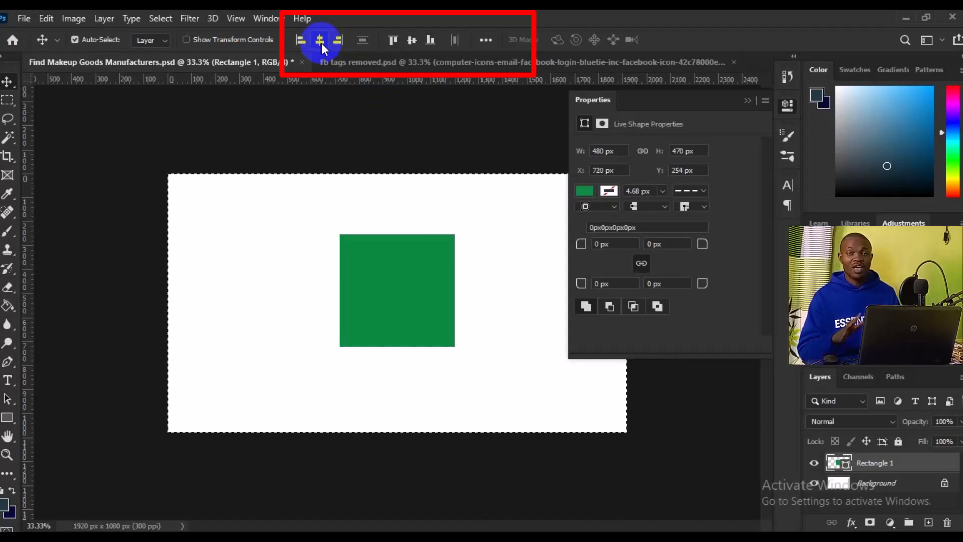
pyautogui.click(413, 43)
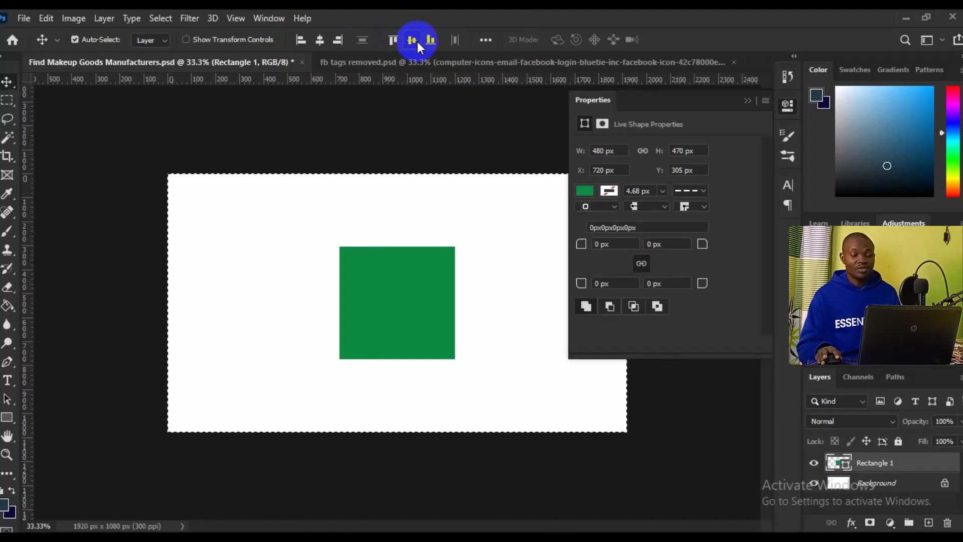
pyautogui.click(162, 18)
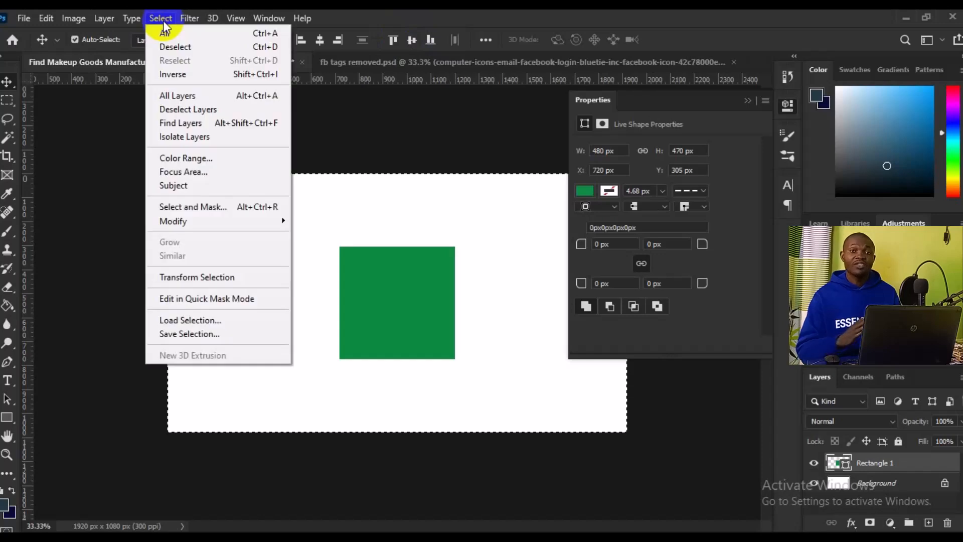
pyautogui.click(191, 46)
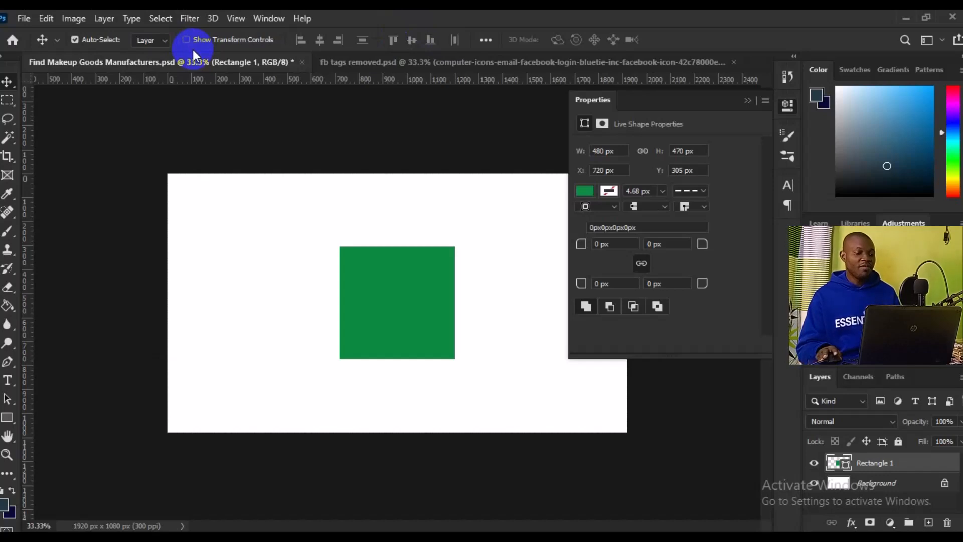
# Add a new layer and set up the Horizontal Type tool with left-aligned text in bright red.
pyautogui.click(933, 524)
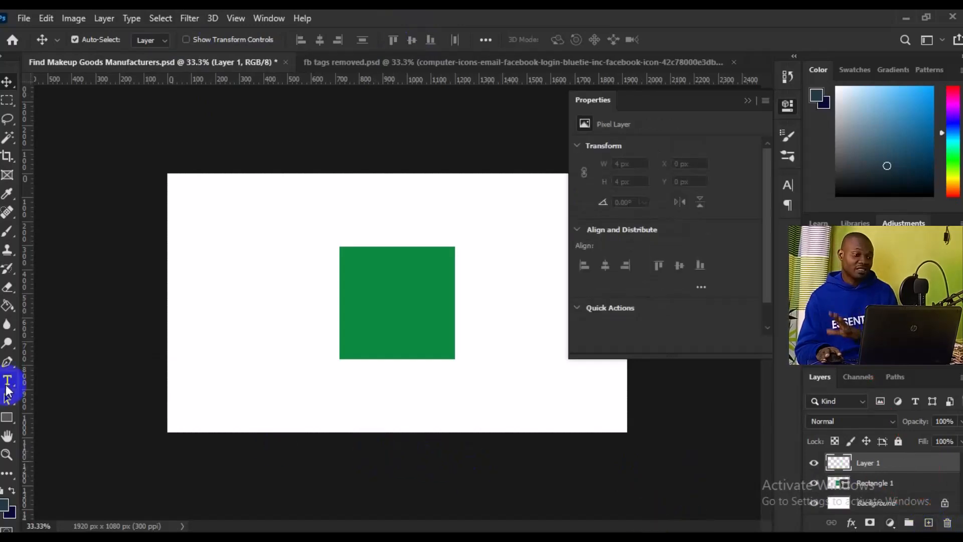
pyautogui.moveTo(7, 389); pyautogui.dragTo(65, 383)
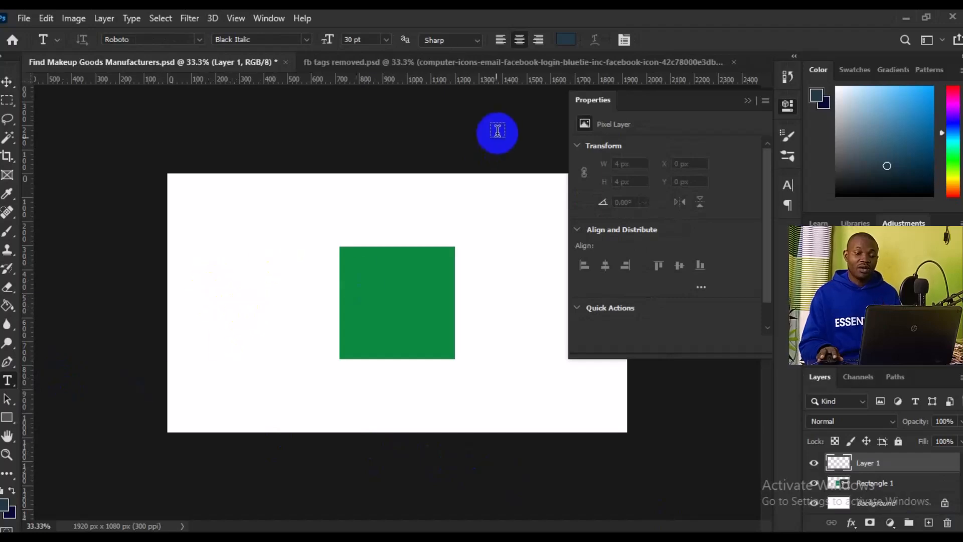
pyautogui.click(497, 45)
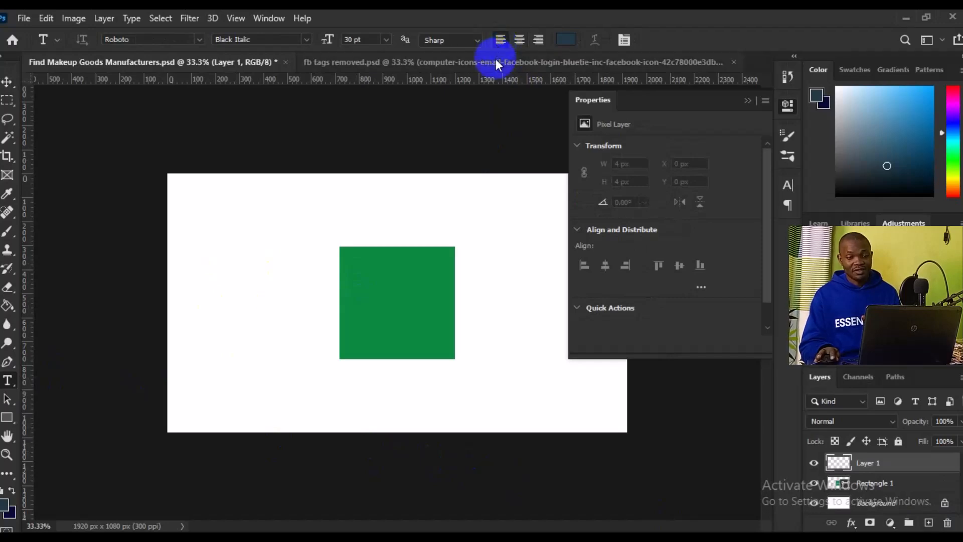
pyautogui.click(565, 47)
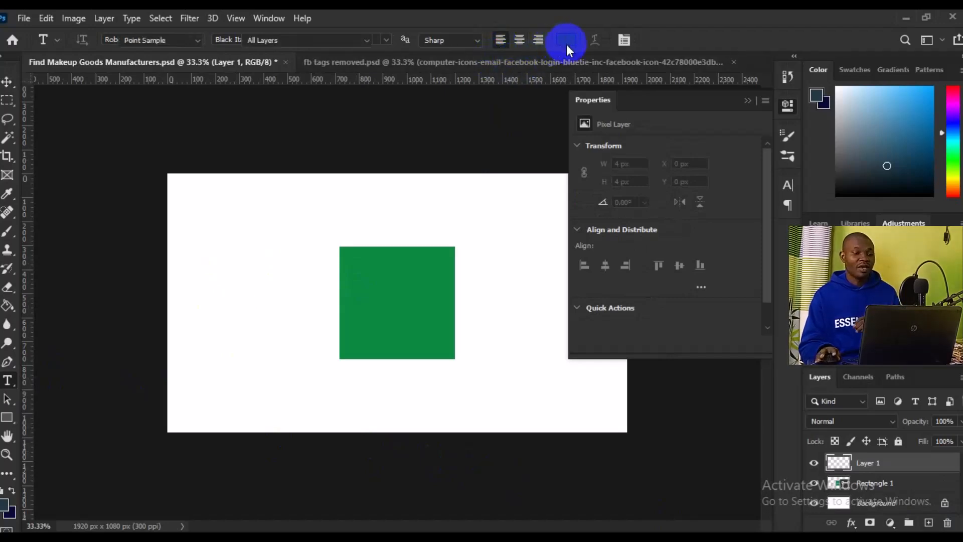
pyautogui.click(784, 107)
pyautogui.click(785, 99)
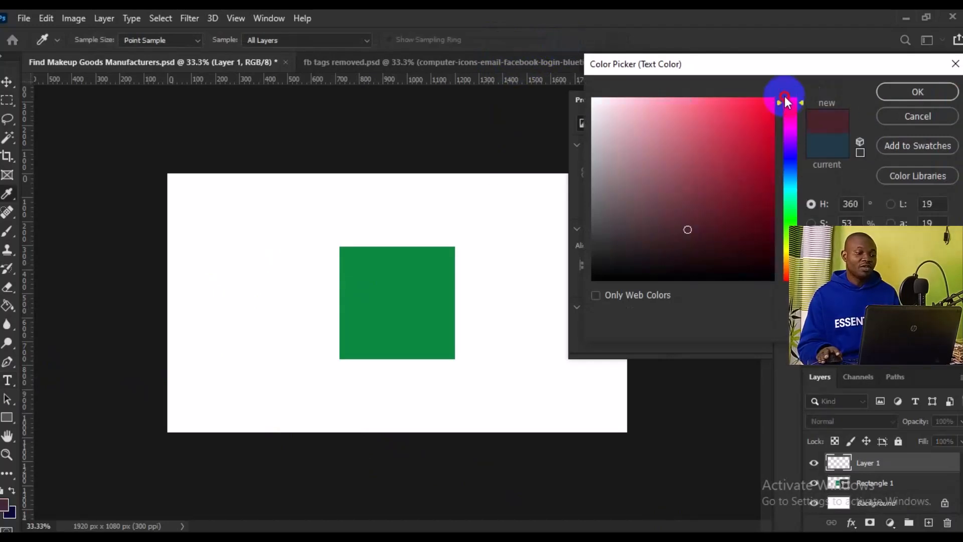
pyautogui.click(770, 105)
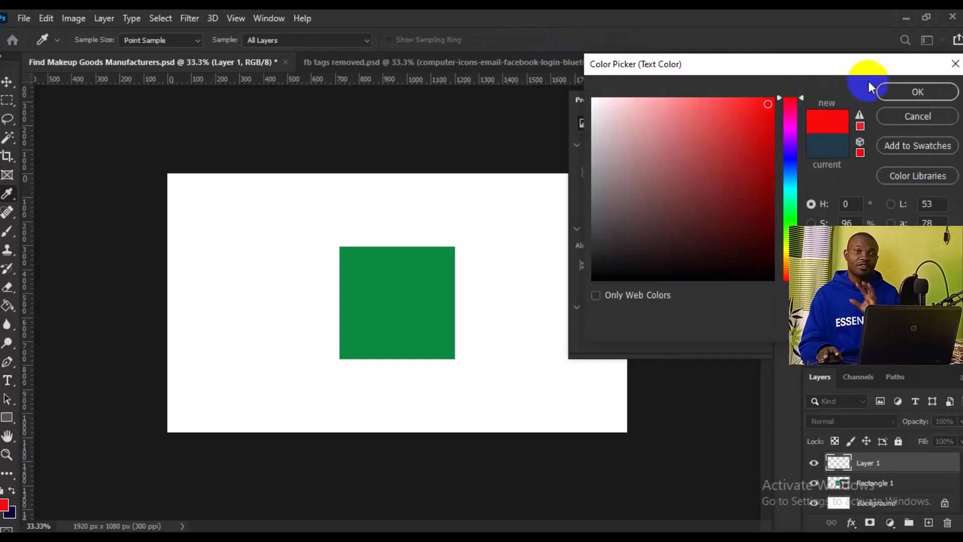
pyautogui.click(890, 92)
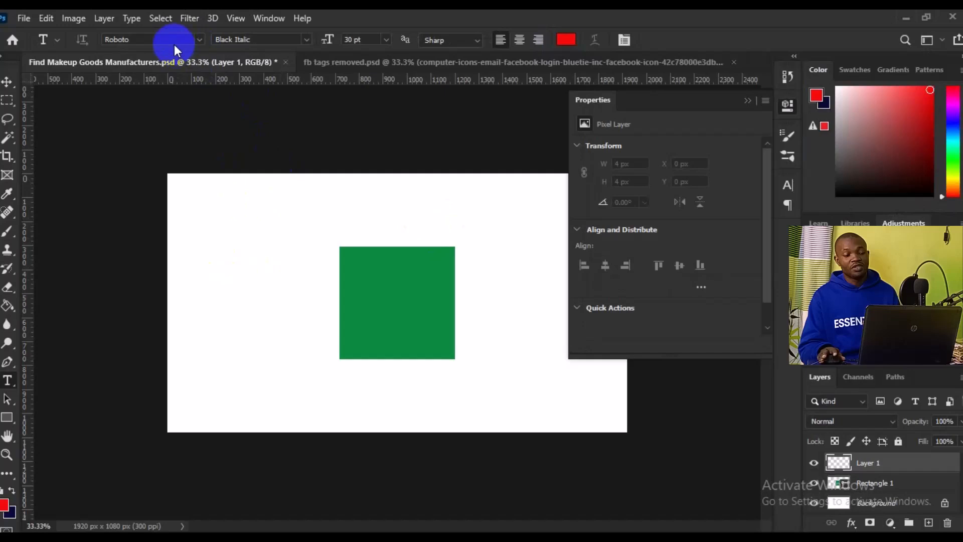
# Set the Roboto font style to Regular.
pyautogui.click(152, 42)
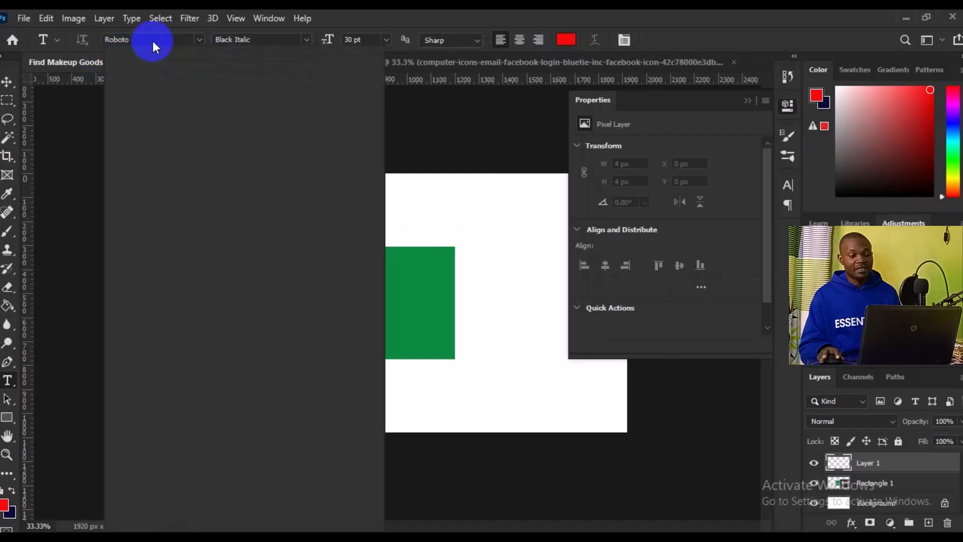
pyautogui.click(260, 40)
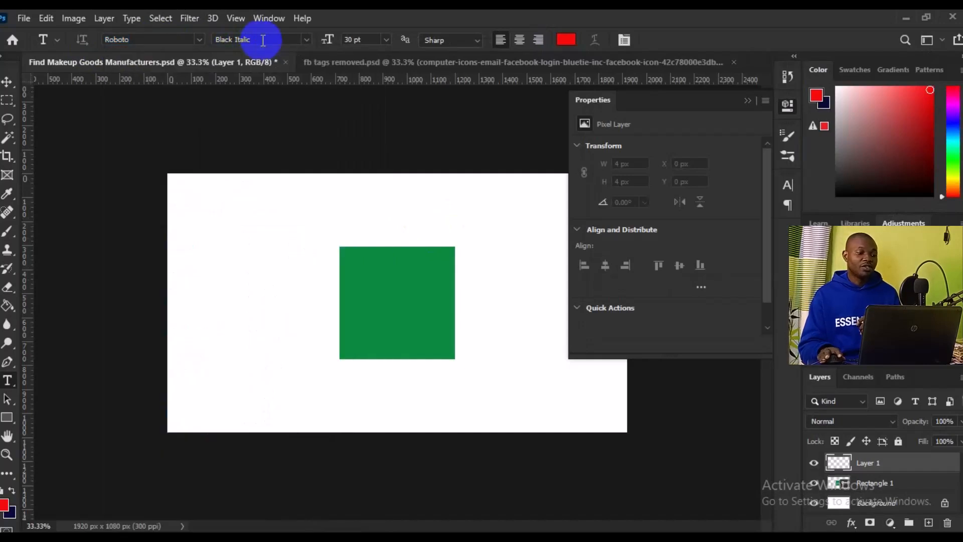
pyautogui.click(310, 40)
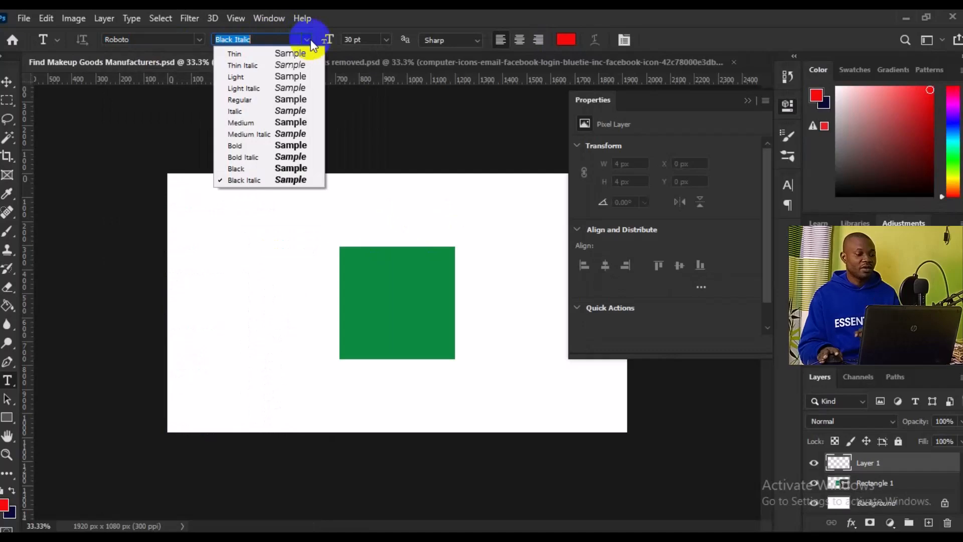
pyautogui.click(304, 99)
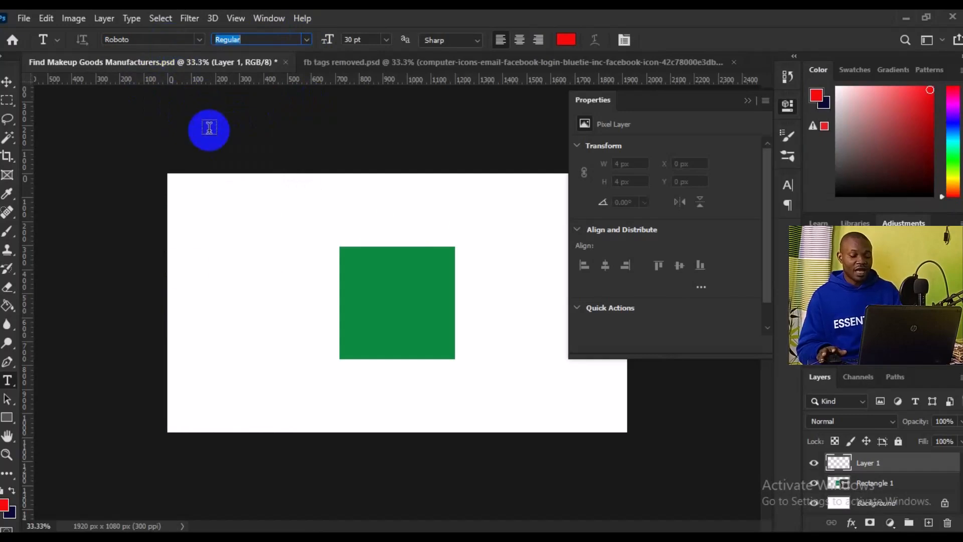
# Add the text "Align" in the white area left of the green rectangle.
pyautogui.click(185, 266)
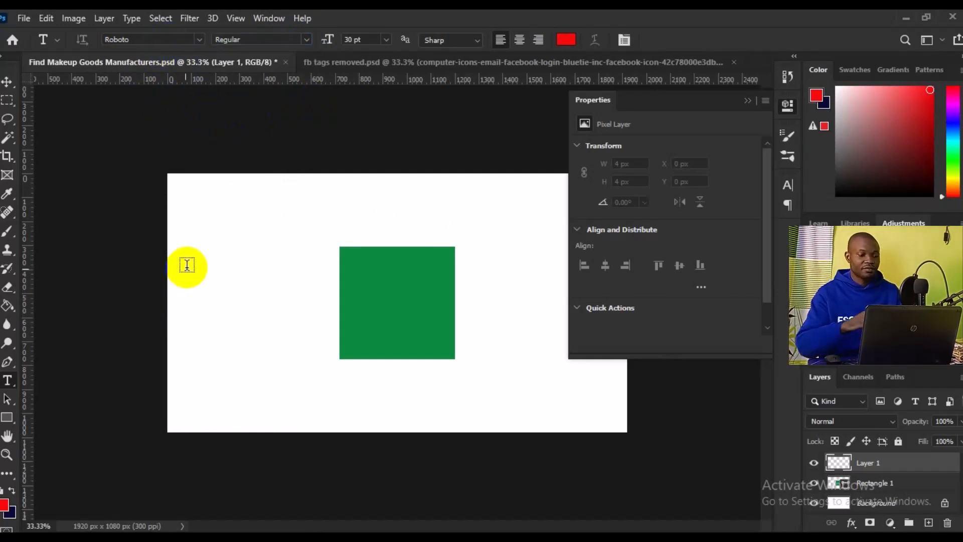
pyautogui.click(186, 265)
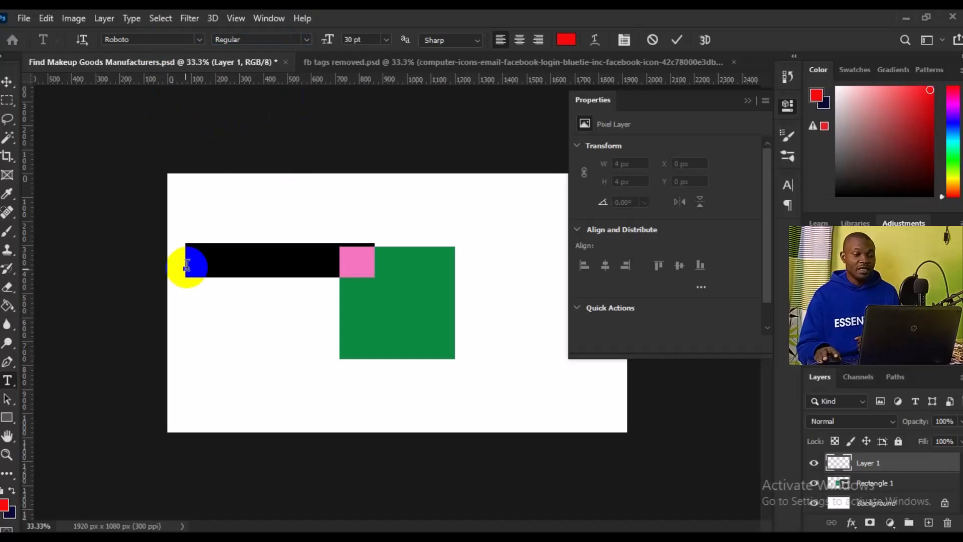
pyautogui.press('Right')
pyautogui.write('Align')
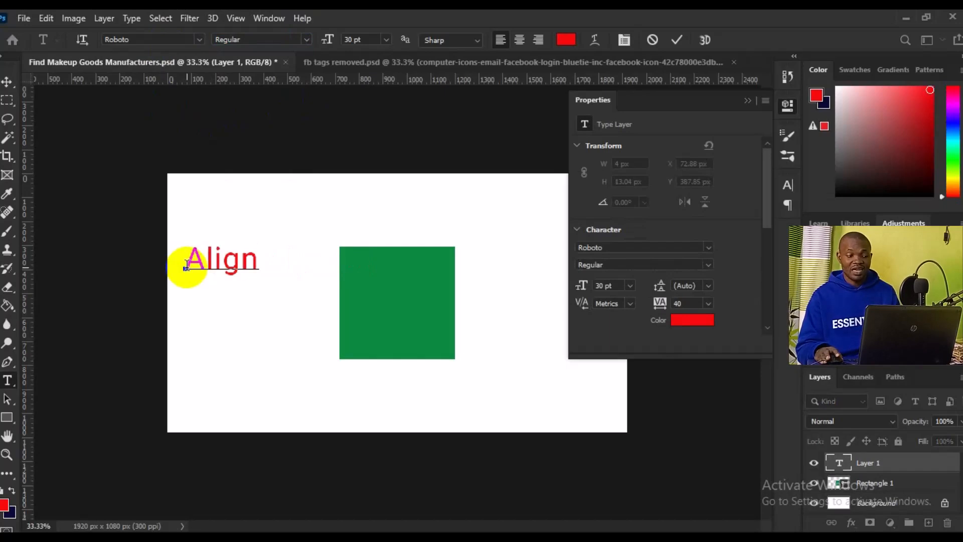
pyautogui.click(9, 81)
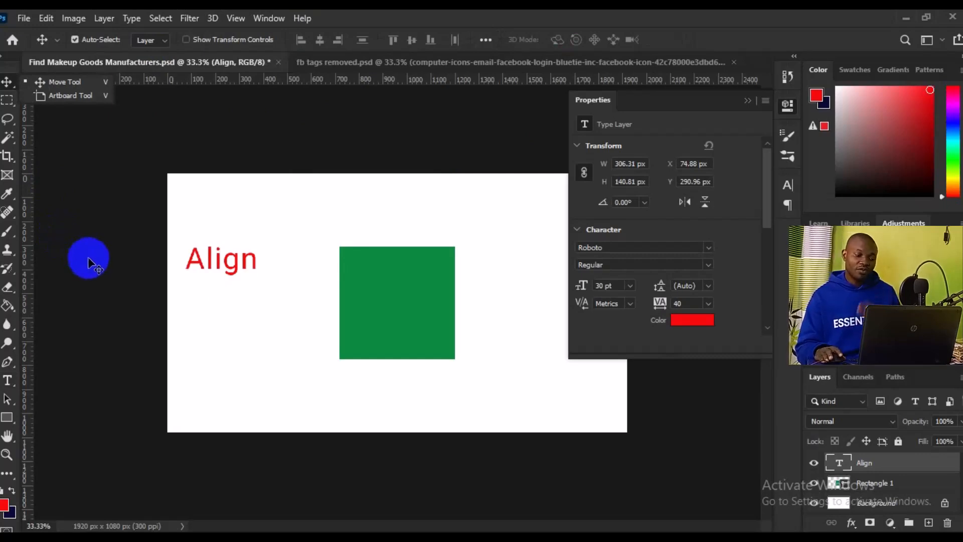
# Add a new layer and set up the Horizontal Type tool with a near-black text color.
pyautogui.click(928, 522)
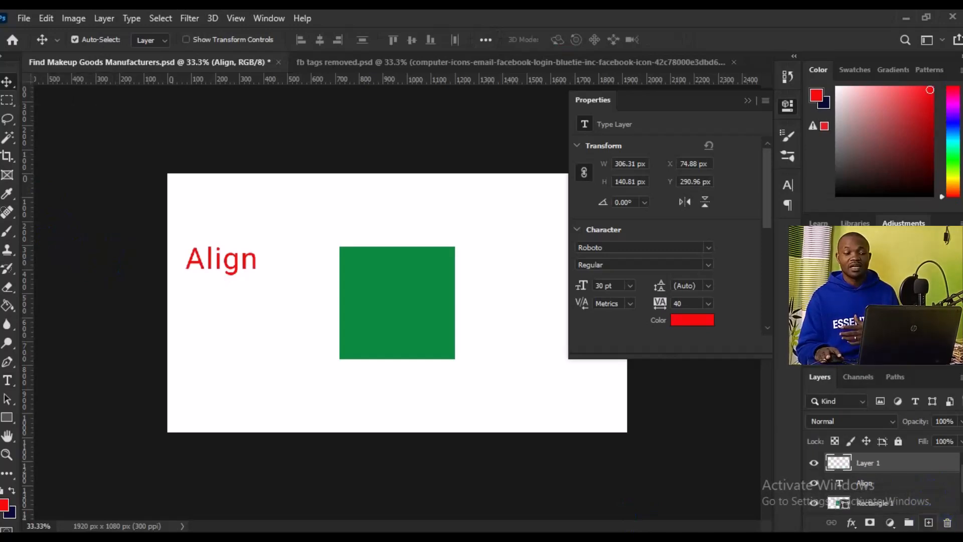
pyautogui.click(8, 381)
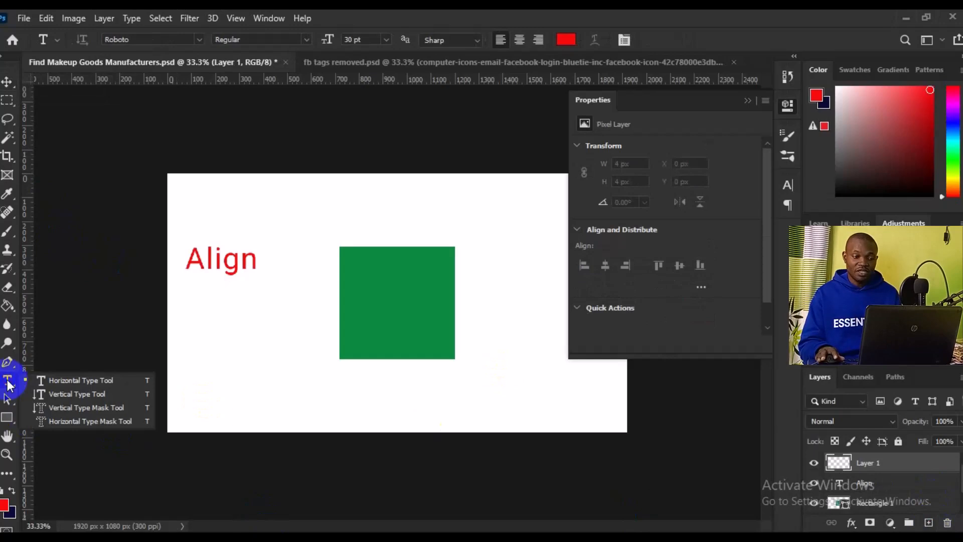
pyautogui.click(78, 382)
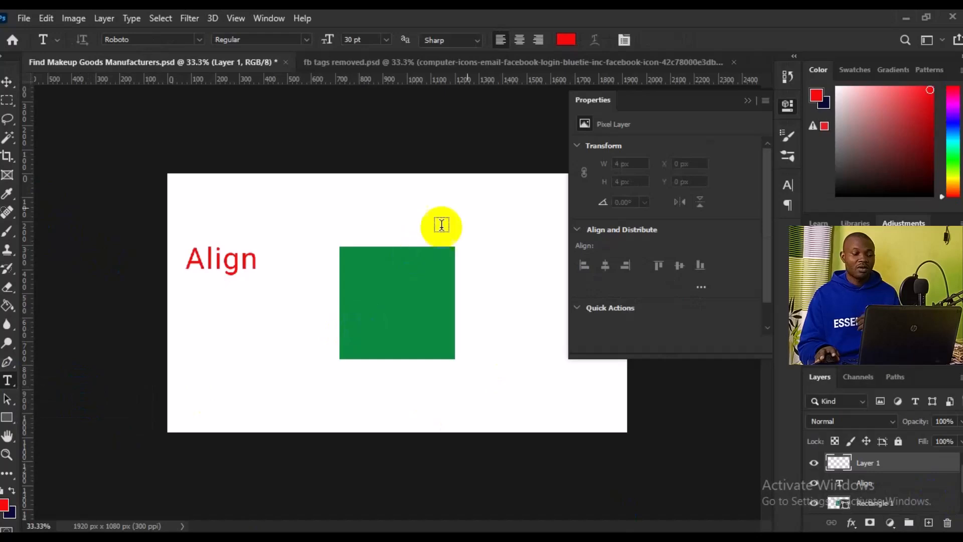
pyautogui.click(566, 43)
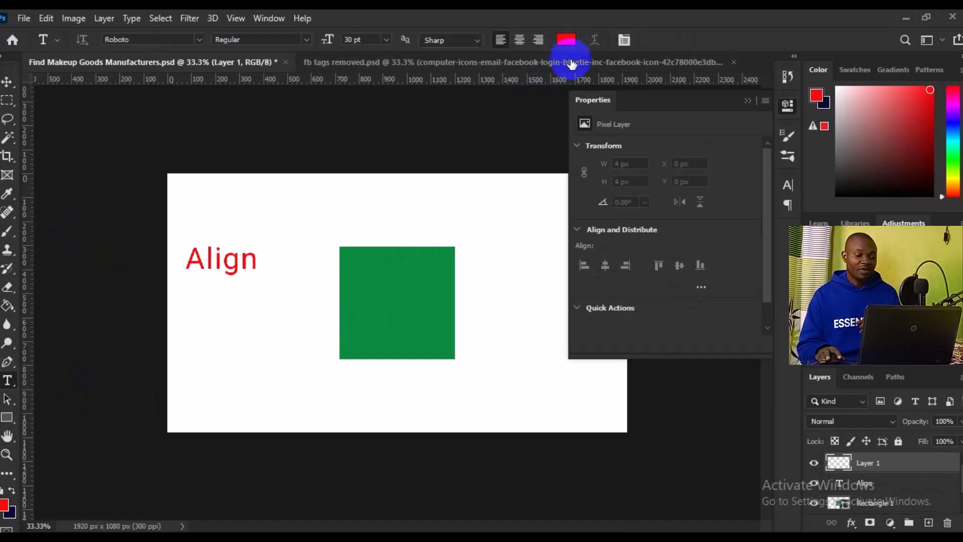
pyautogui.click(767, 263)
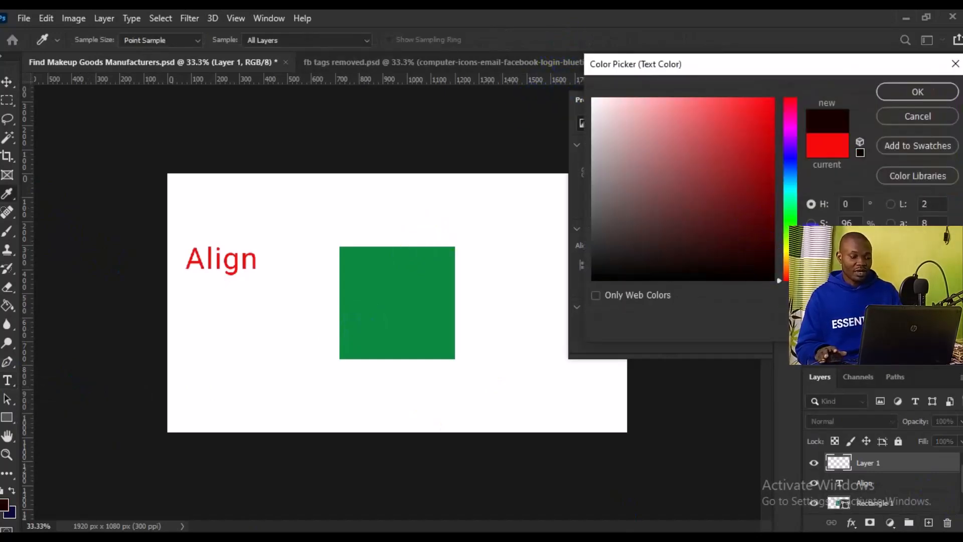
pyautogui.click(896, 96)
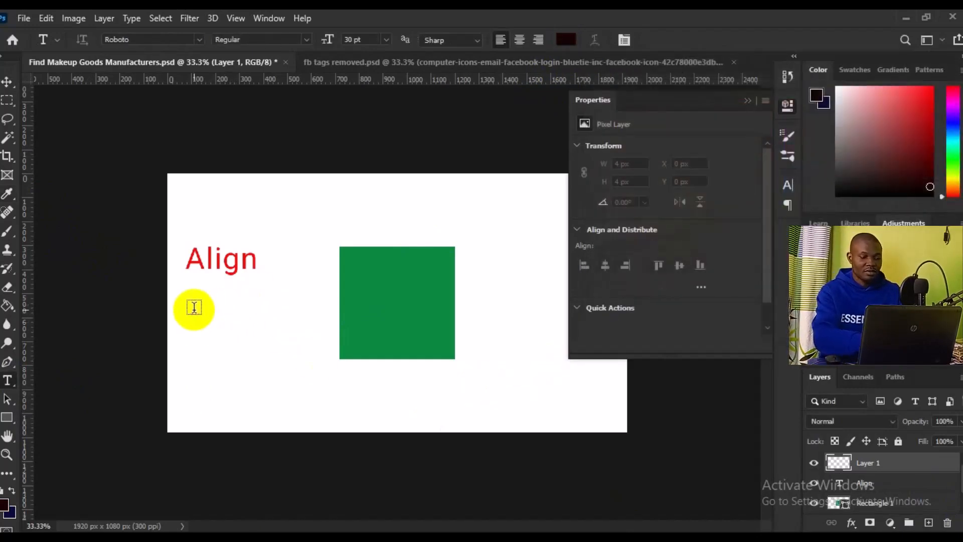
# Add the text "DistributeIpsum" on its own line just below the red "Align" text.
pyautogui.click(194, 307)
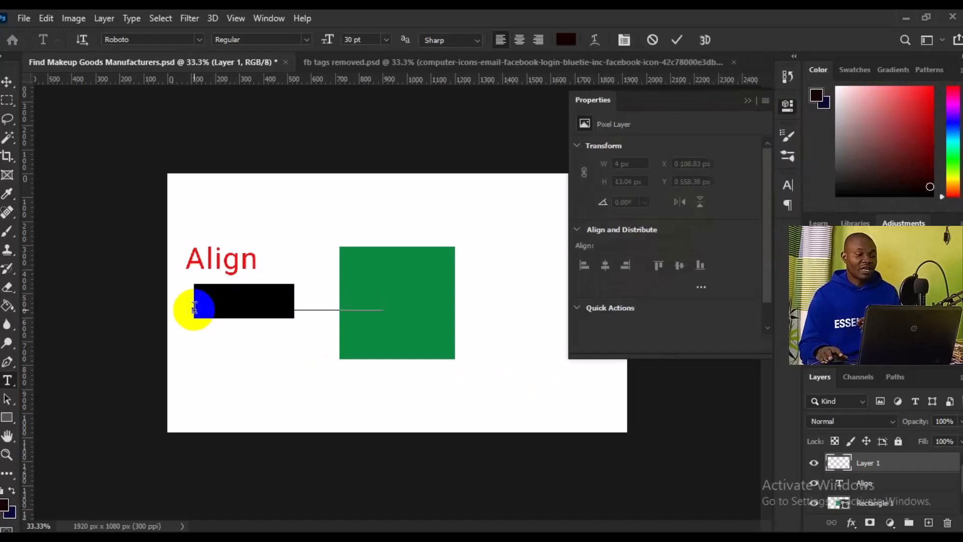
pyautogui.write('DistributeIpsum')
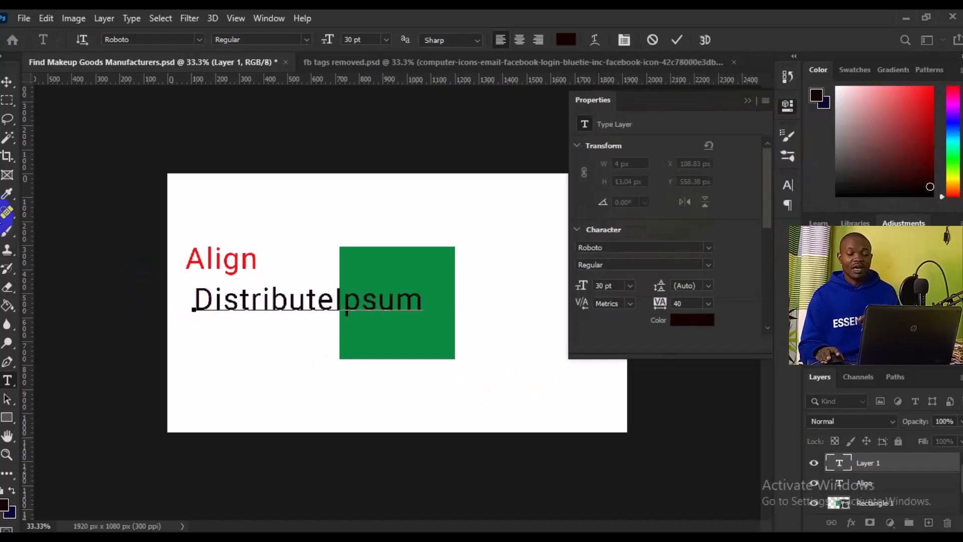
pyautogui.click(6, 85)
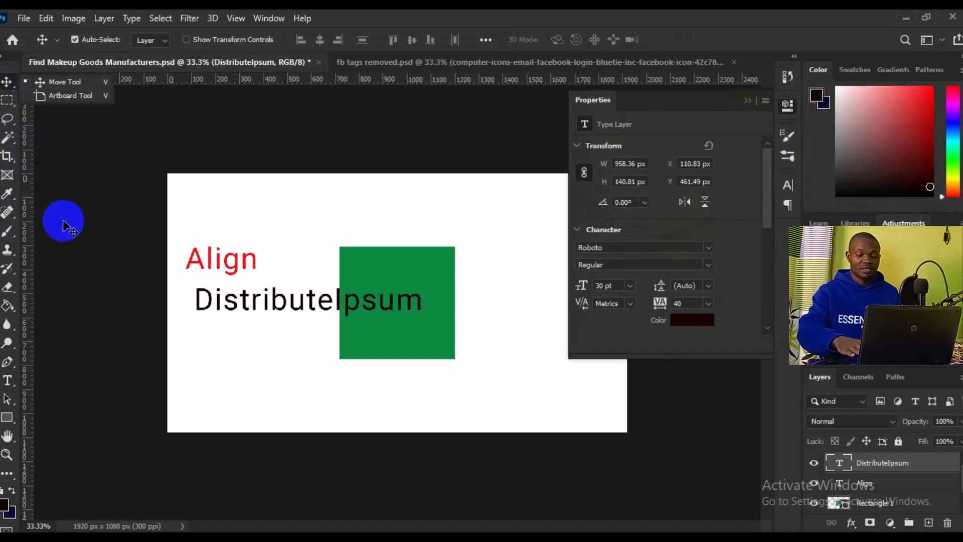
# Delete "Ipsum" from the black text line so that it reads "Distribute", and commit the edit.
pyautogui.click(7, 380)
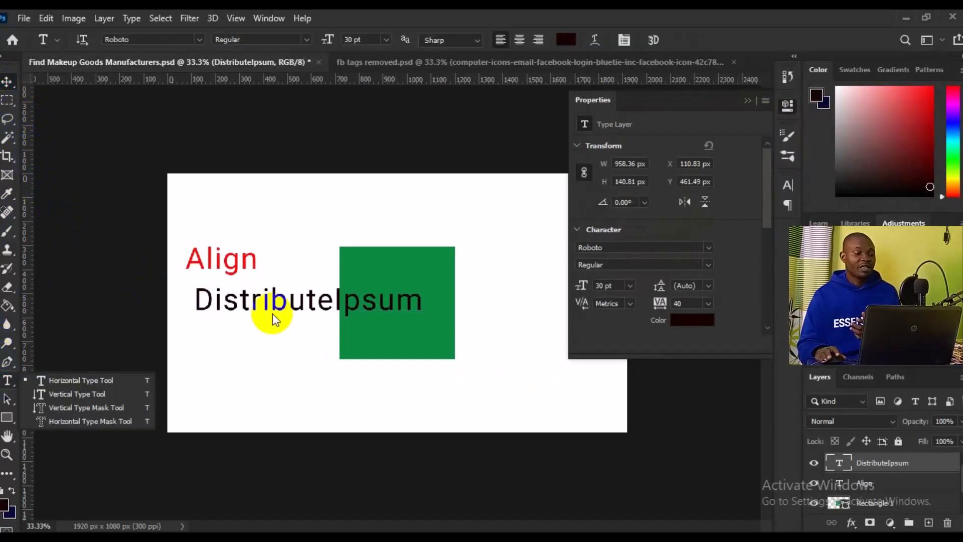
pyautogui.click(312, 305)
pyautogui.moveTo(335, 301); pyautogui.dragTo(477, 301)
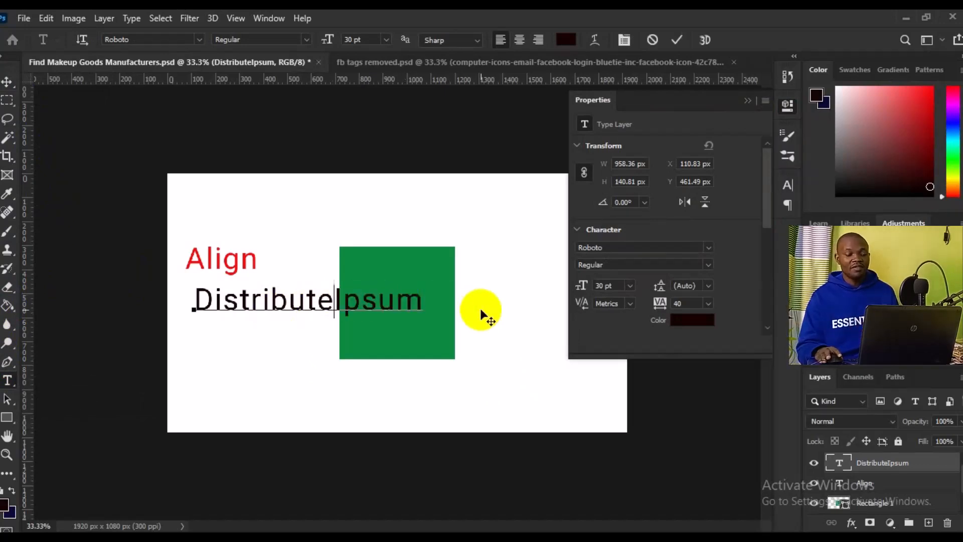
pyautogui.press('BackSpace')
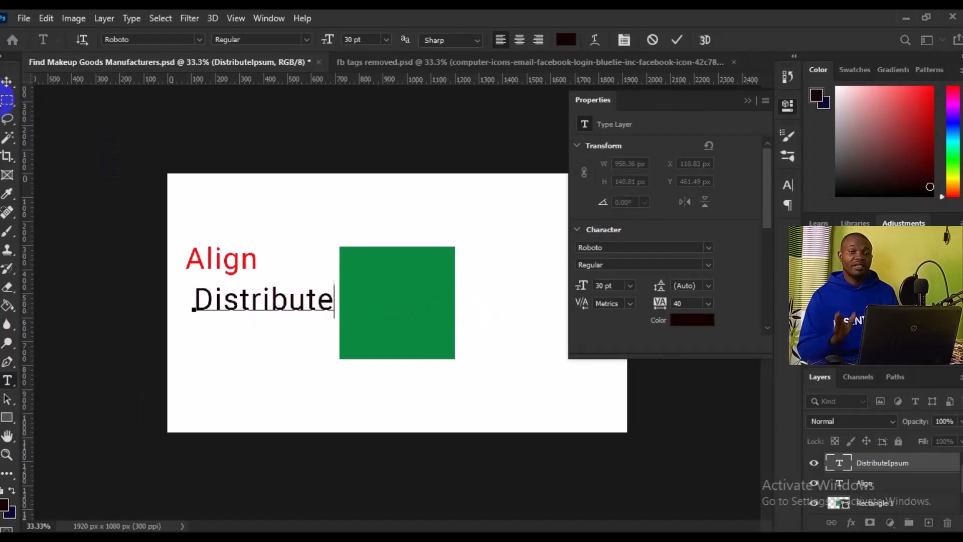
pyautogui.click(7, 82)
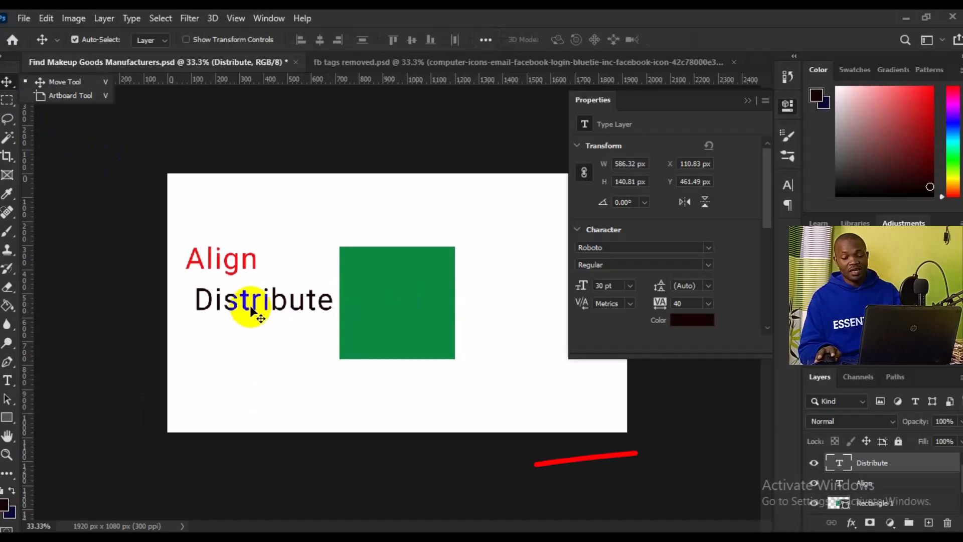
# Align the left edges of the "Align" and "Distribute" text layers.
pyautogui.keyDown('ctrl'); pyautogui.click(868, 485); pyautogui.keyUp('ctrl')
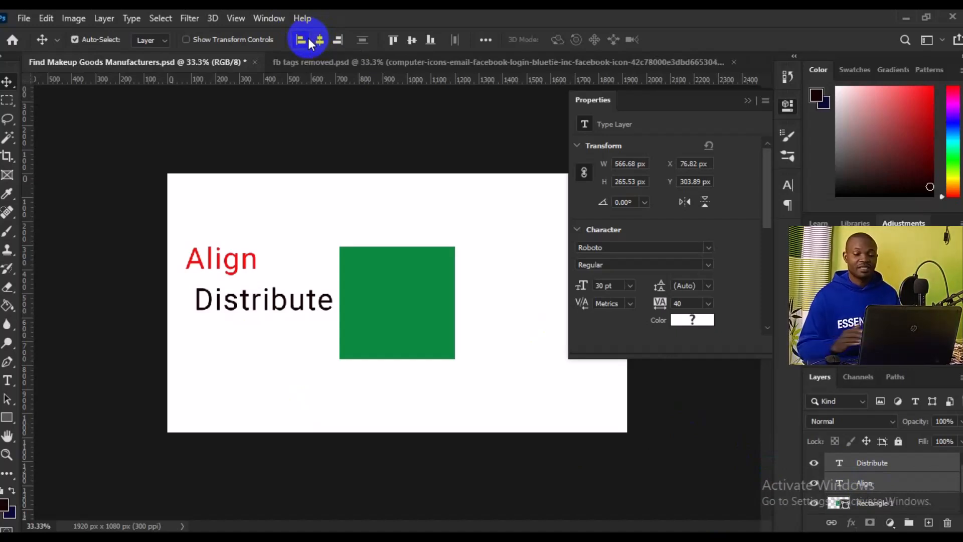
pyautogui.click(309, 40)
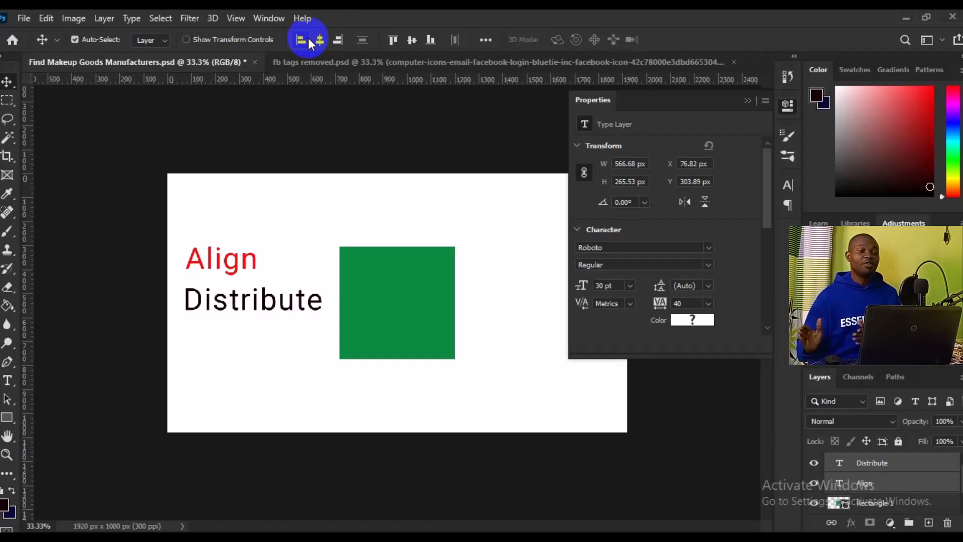
# Try right-edge and horizontal-center alignment on the two text layers, and return them to left-edge alignment.
pyautogui.click(339, 41)
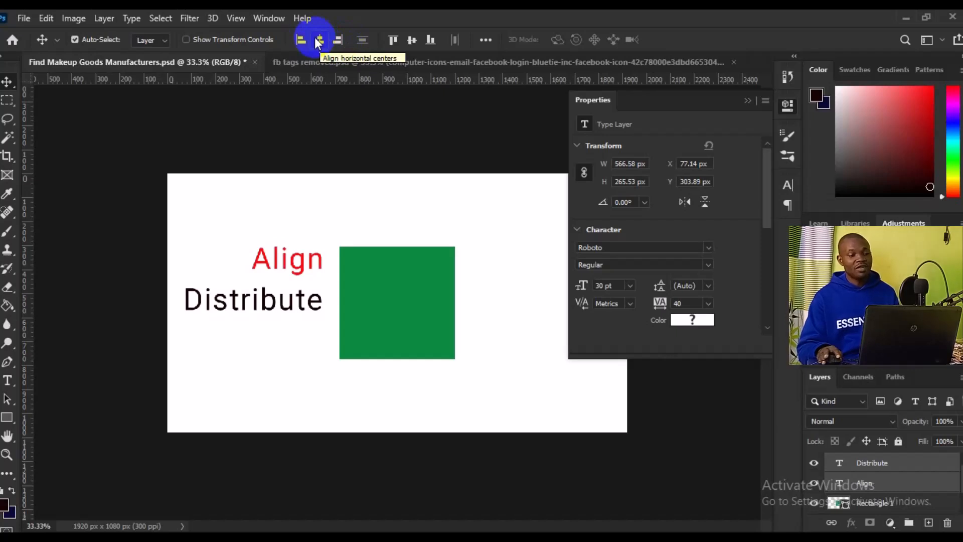
pyautogui.click(318, 40)
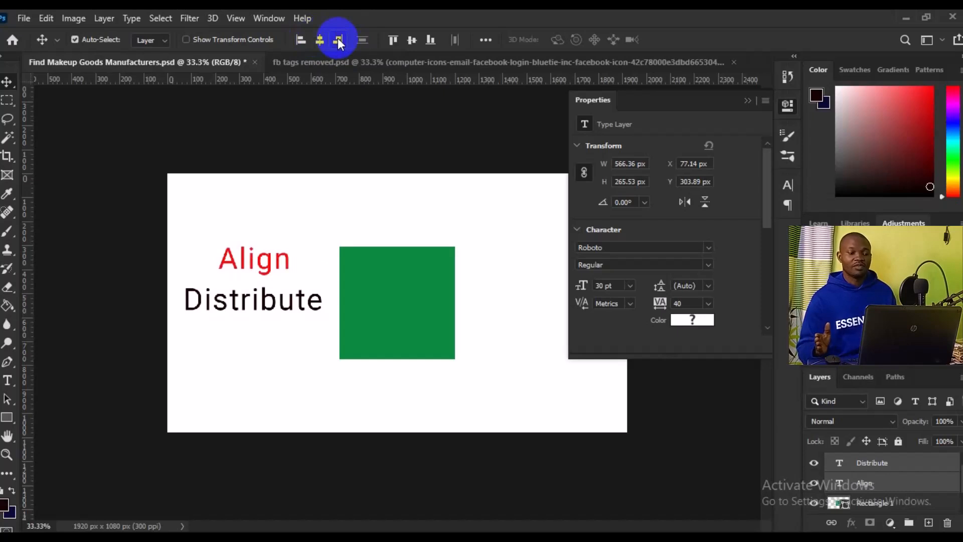
pyautogui.click(300, 40)
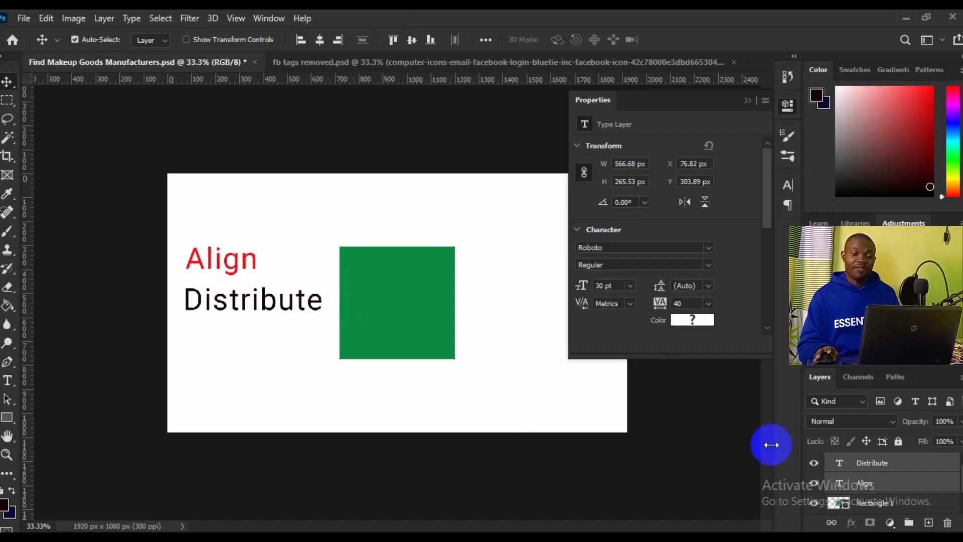
# Duplicate the "Align" text layer within the same document, naming the copy "white color Text".
pyautogui.click(864, 483)
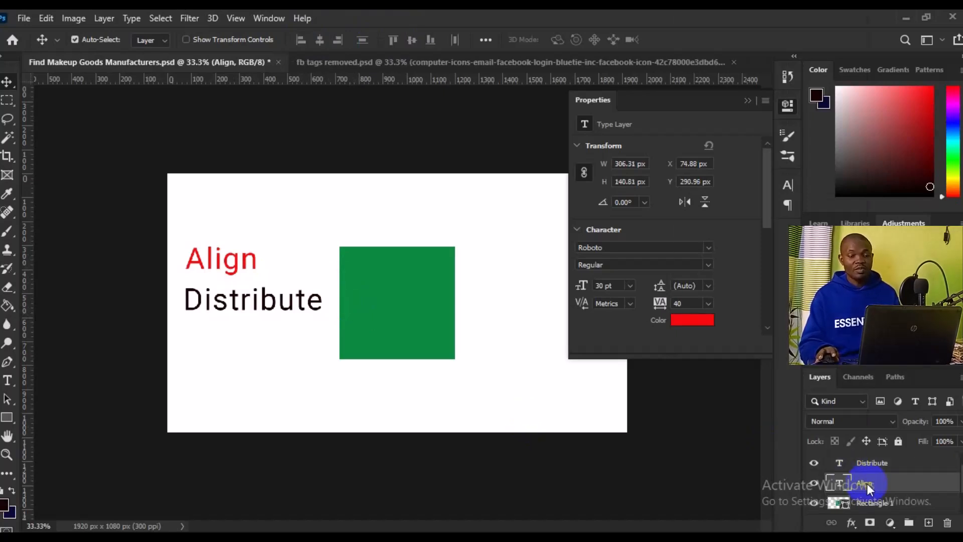
pyautogui.rightClick(866, 483)
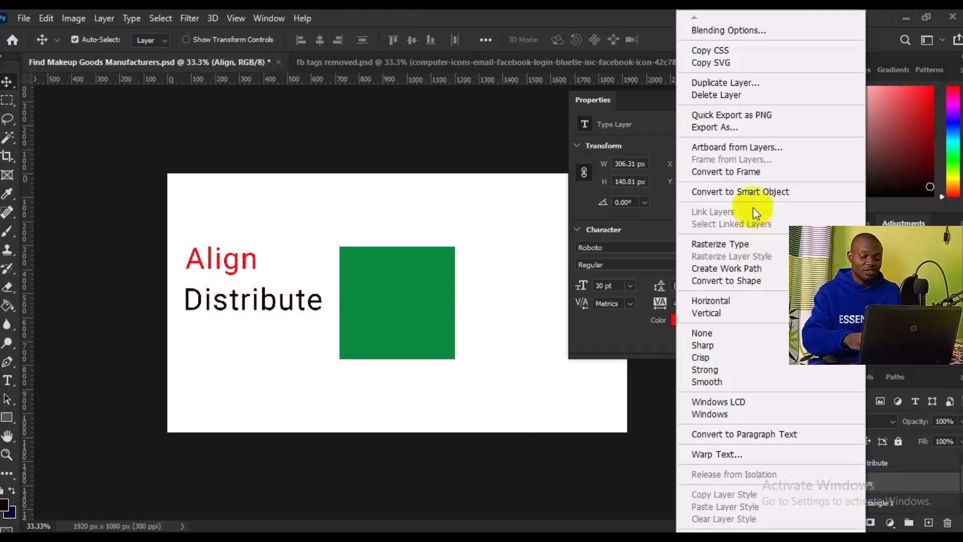
pyautogui.click(750, 84)
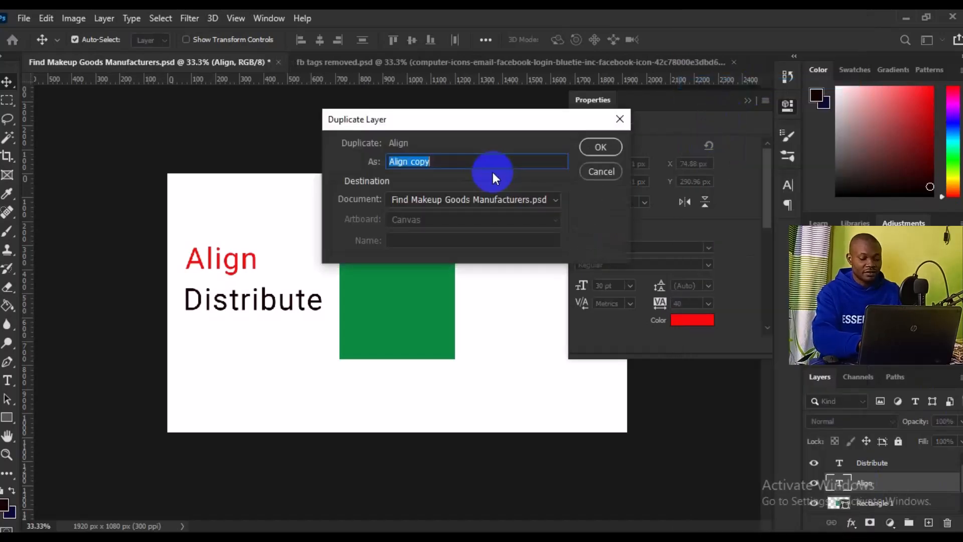
pyautogui.write('white color Text')
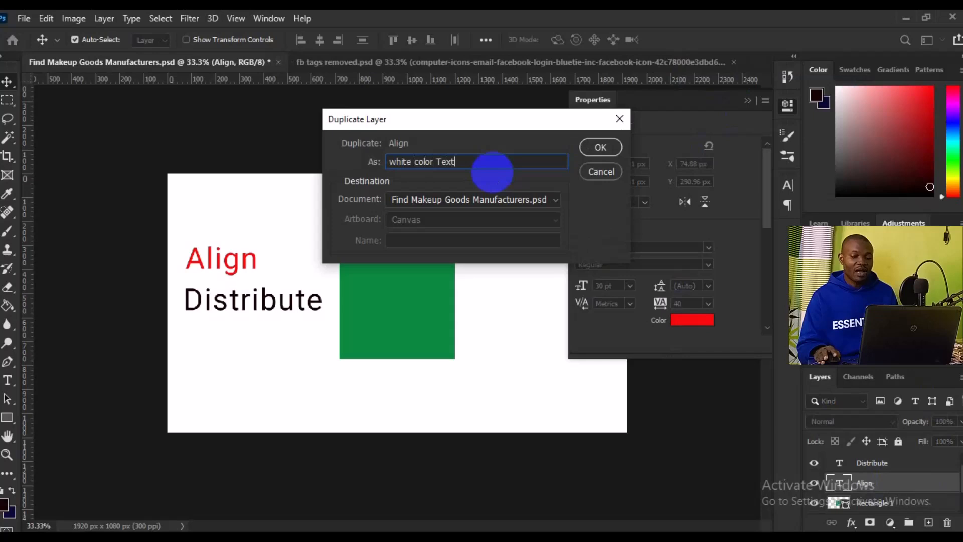
pyautogui.click(598, 150)
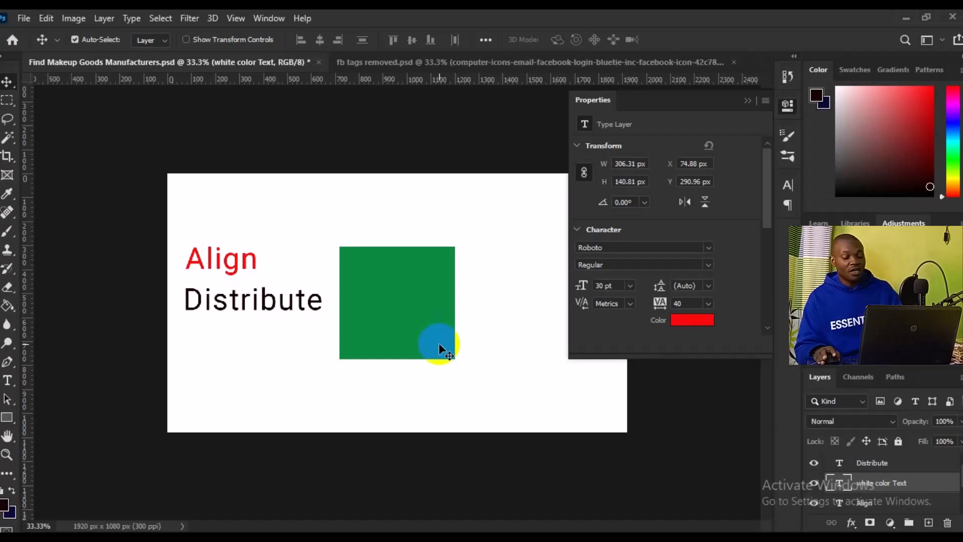
# Center the "white color Text" layer horizontally and vertically on the whole canvas, and clear the selection.
pyautogui.hotkey('ctrl', 'a')
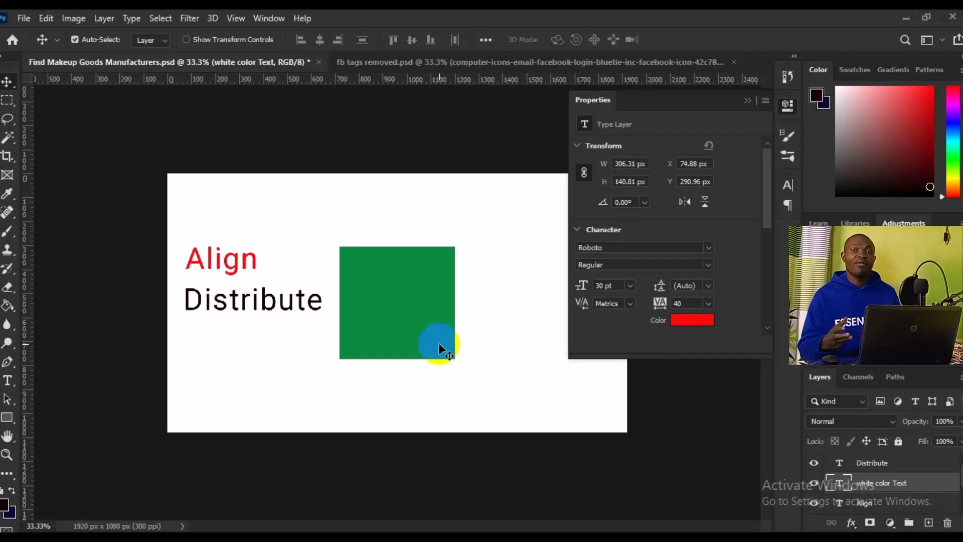
pyautogui.press('ctrl')
pyautogui.hotkey('ctrl', 'a')
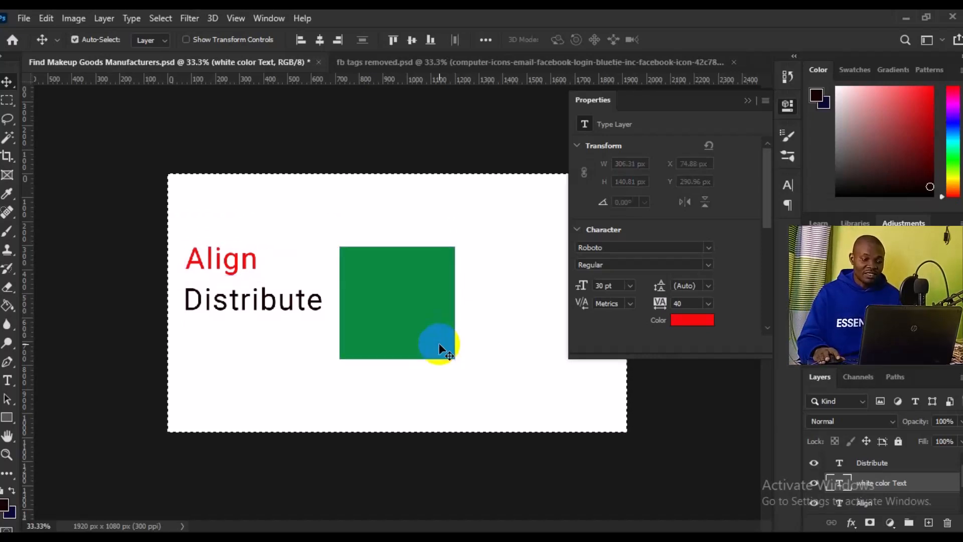
pyautogui.click(319, 41)
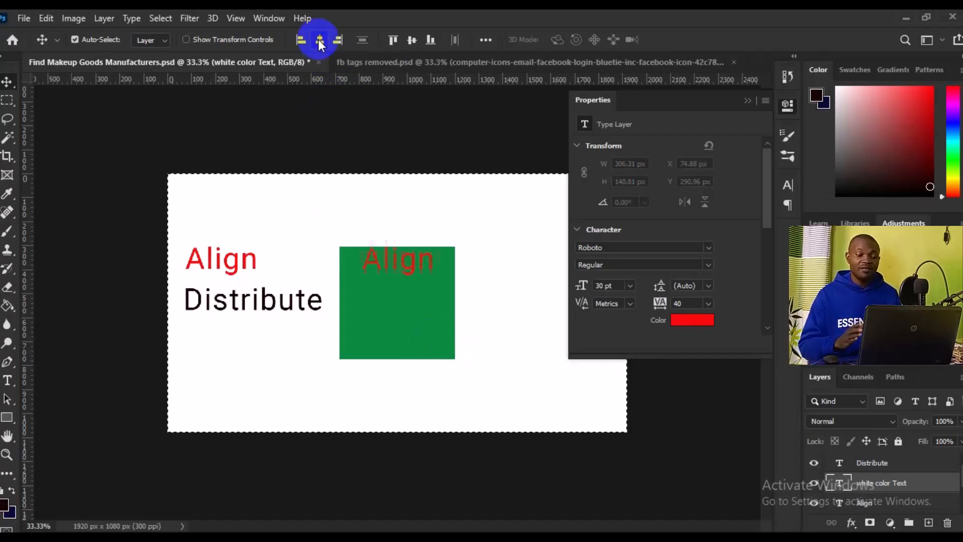
pyautogui.click(405, 43)
pyautogui.hotkey('ctrl', 'd')
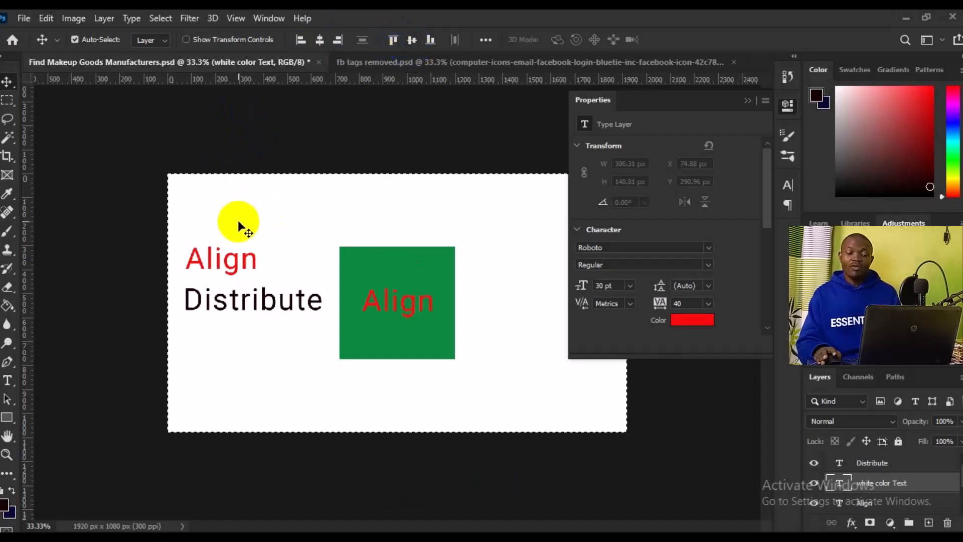
pyautogui.hotkey('ctrl', 'd')
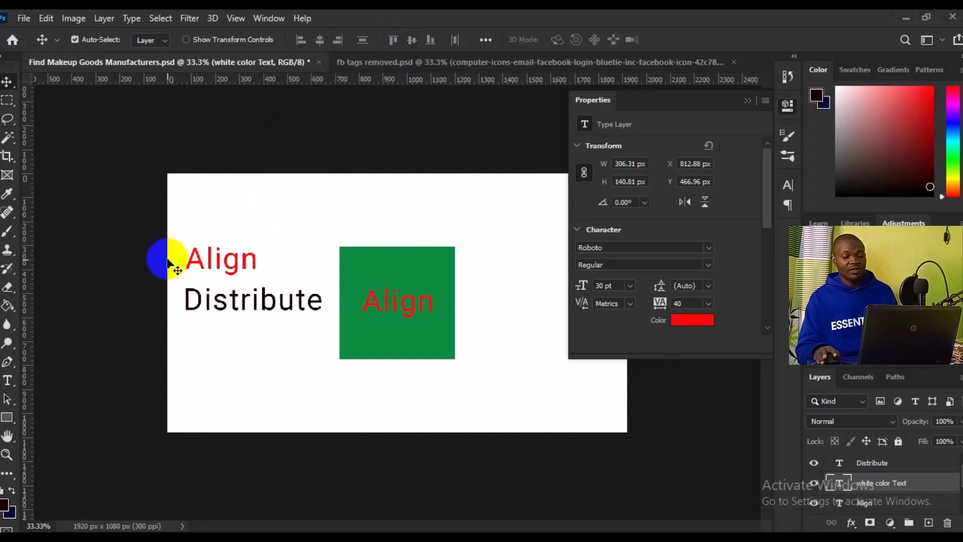
# Change the color of the "Align" text on the green rectangle to white and commit the edit.
pyautogui.click(11, 377)
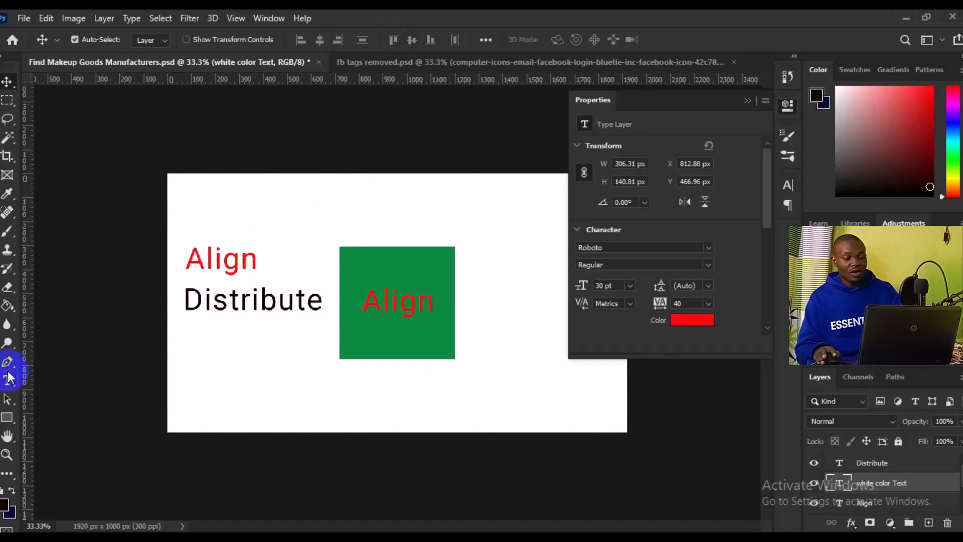
pyautogui.click(394, 303)
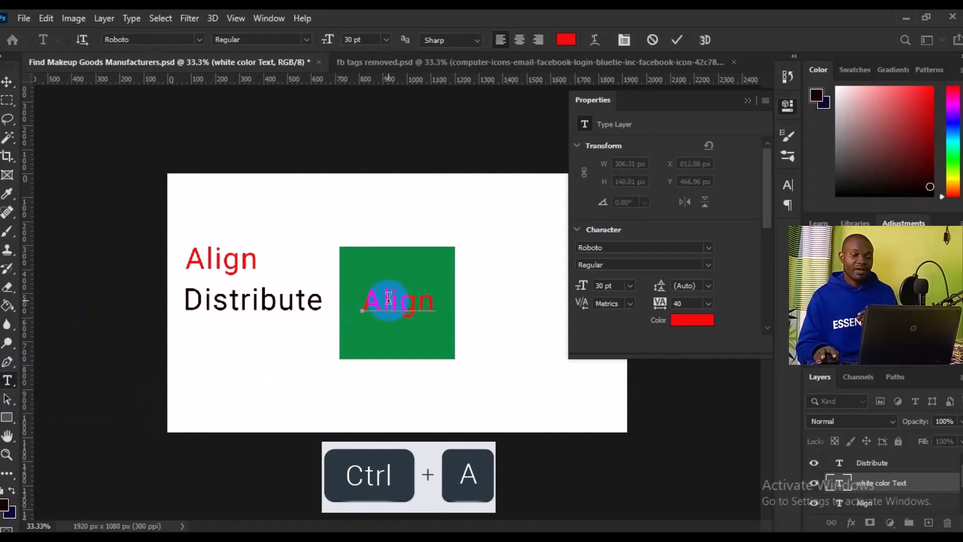
pyautogui.hotkey('ctrl', 'a')
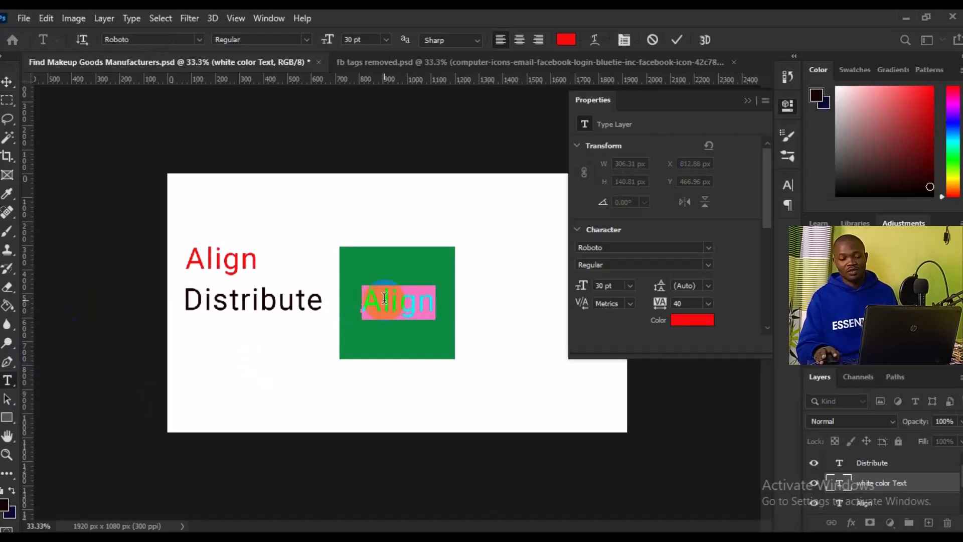
pyautogui.click(566, 40)
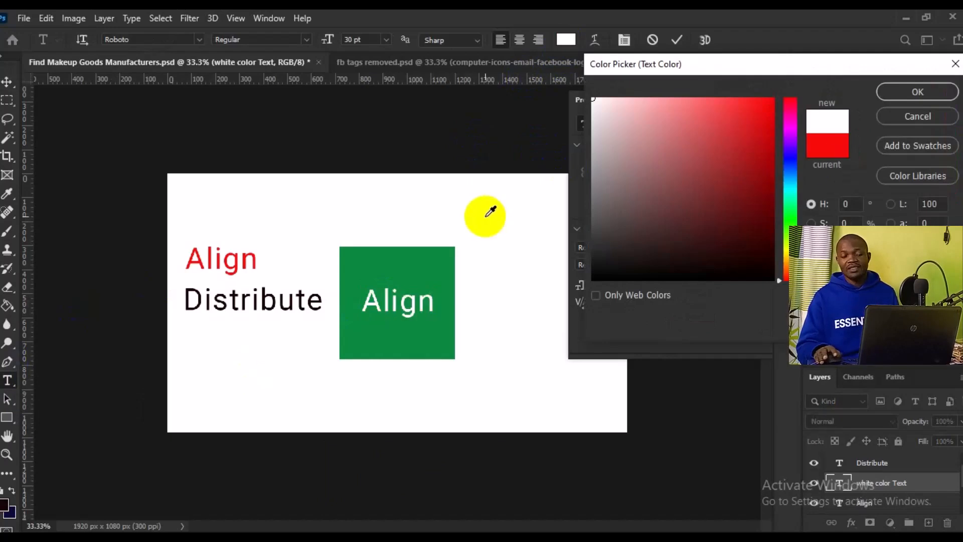
pyautogui.click(882, 94)
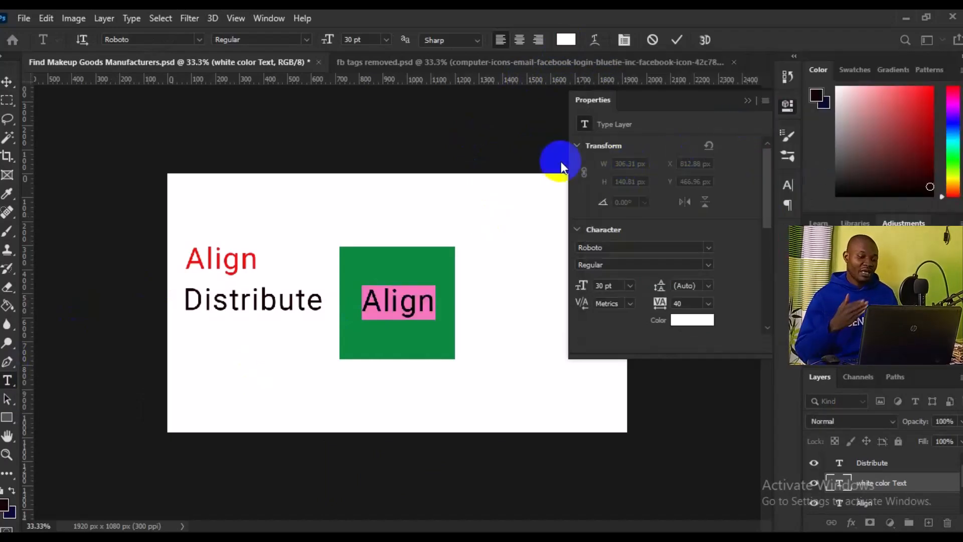
pyautogui.click(7, 86)
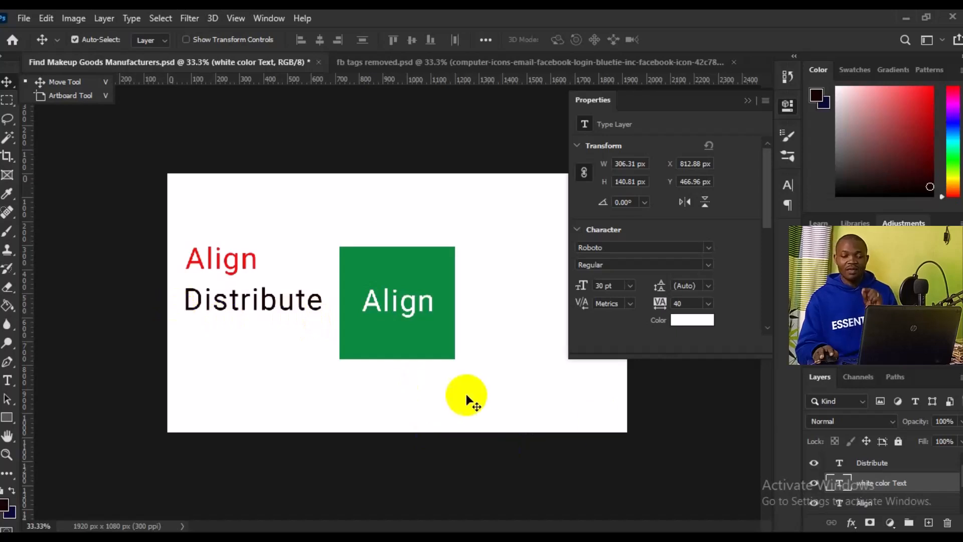
pyautogui.scroll(-2, 955, 476)
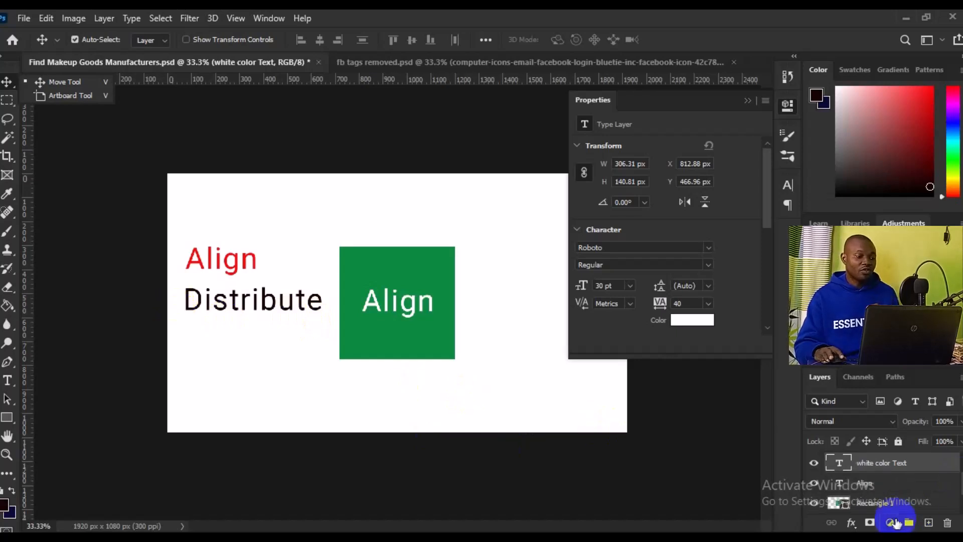
pyautogui.click(895, 504)
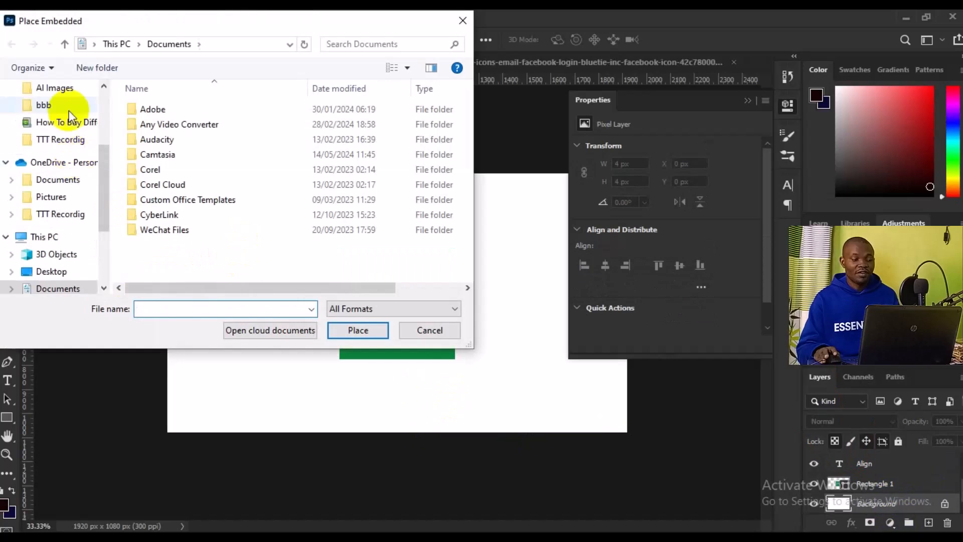
pyautogui.click(67, 94)
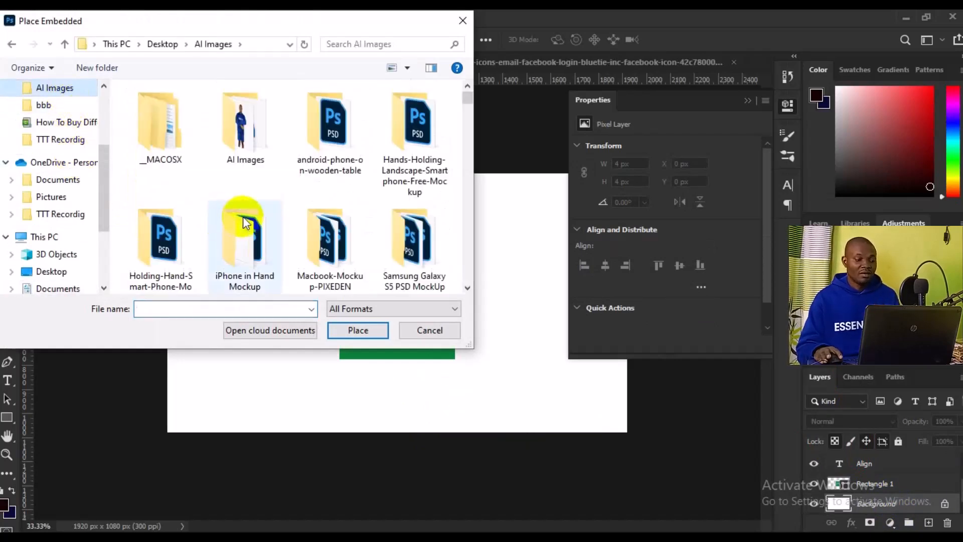
pyautogui.scroll(-5, 245, 223)
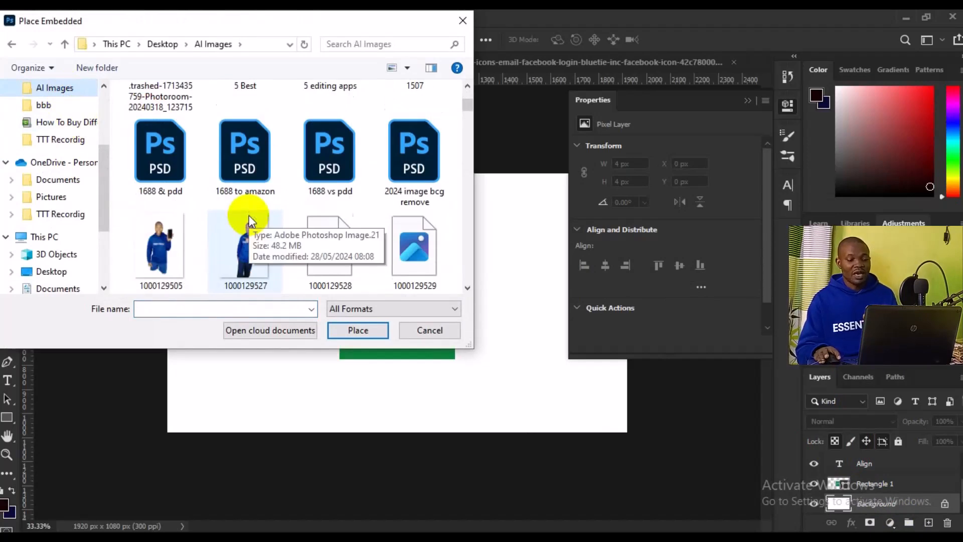
pyautogui.scroll(-1, 249, 215)
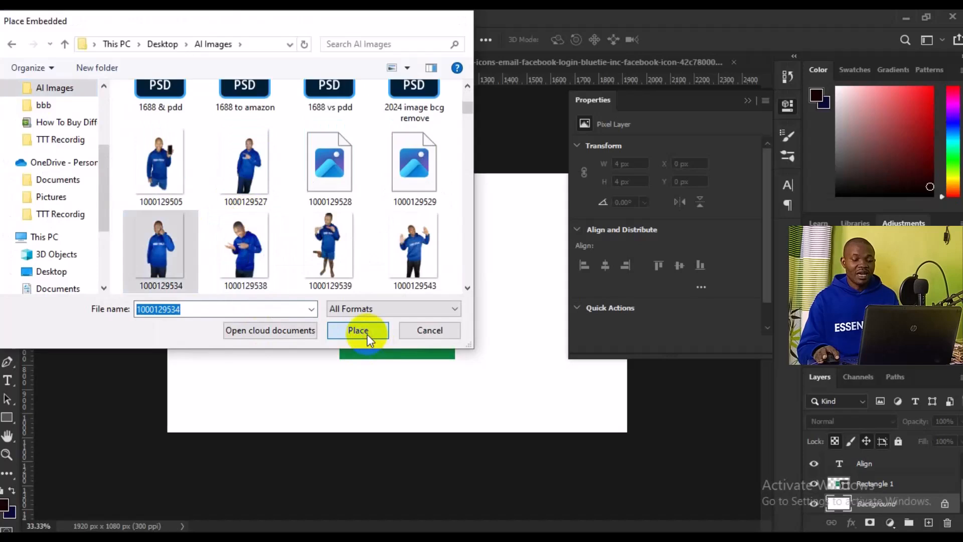
pyautogui.click(367, 334)
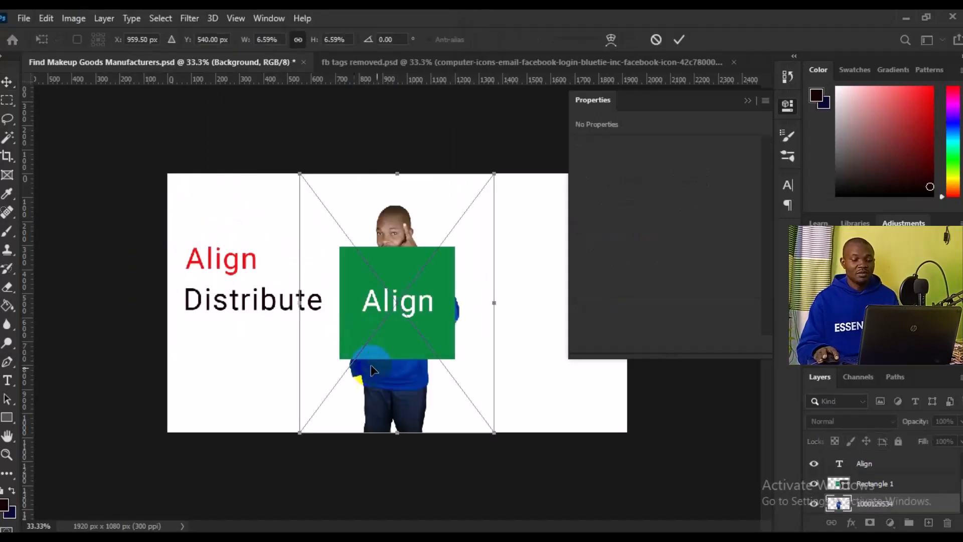
# Scale the placed image to about 4.53%, move its center to about X 501 px, Y 675 px, and commit the transform.
pyautogui.moveTo(488, 427); pyautogui.dragTo(429, 347)
pyautogui.moveTo(393, 294); pyautogui.dragTo(309, 337)
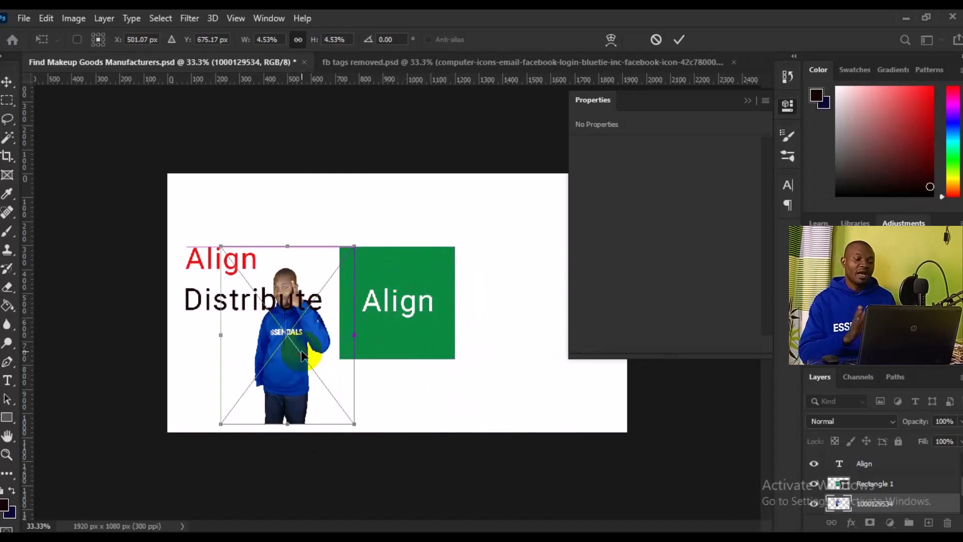
pyautogui.click(672, 43)
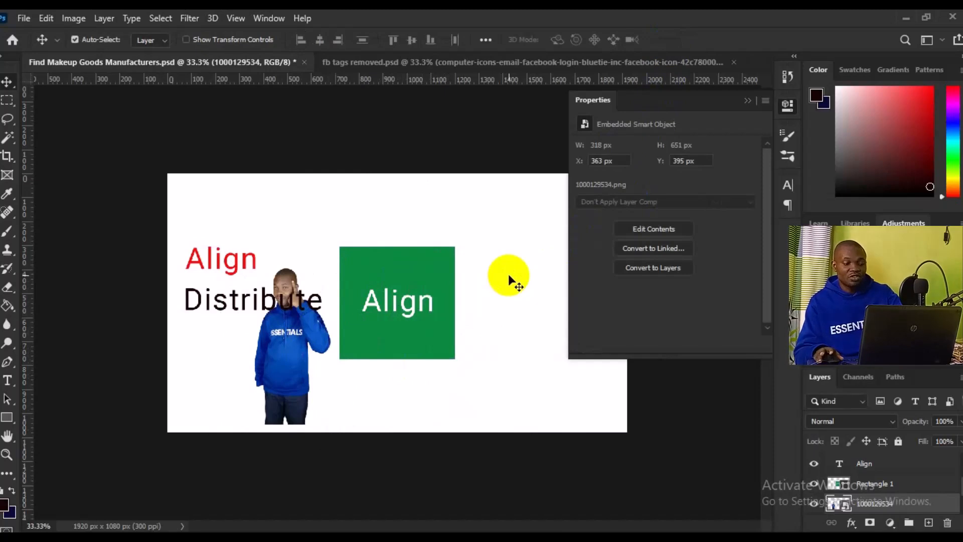
# Select the whole canvas and align the placed image to its right and bottom edges.
pyautogui.hotkey('ctrl', 'a')
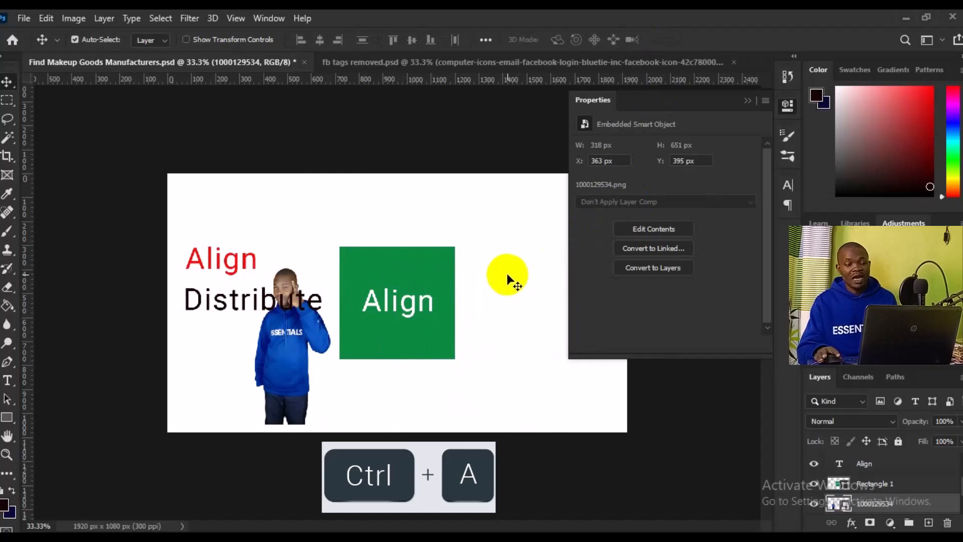
pyautogui.hotkey('ctrl', 'a')
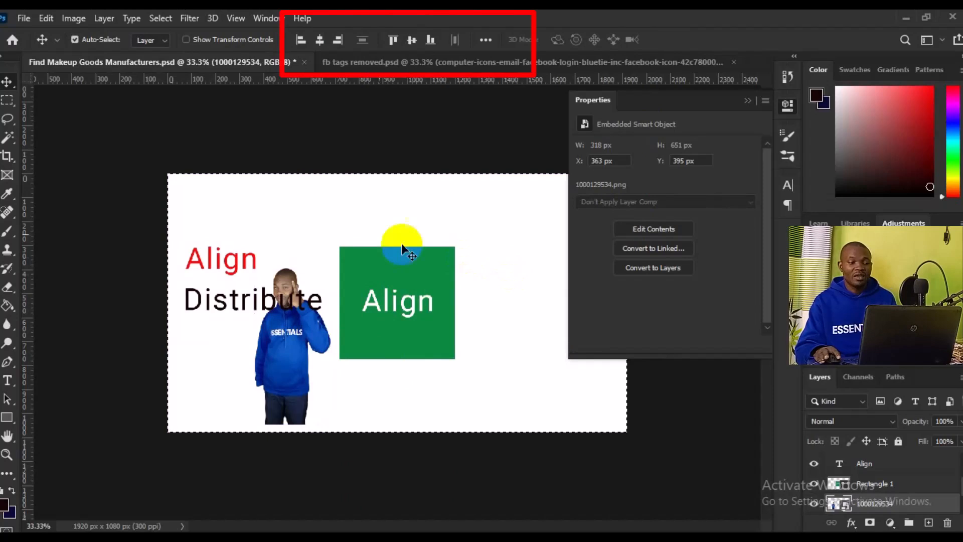
pyautogui.click(344, 42)
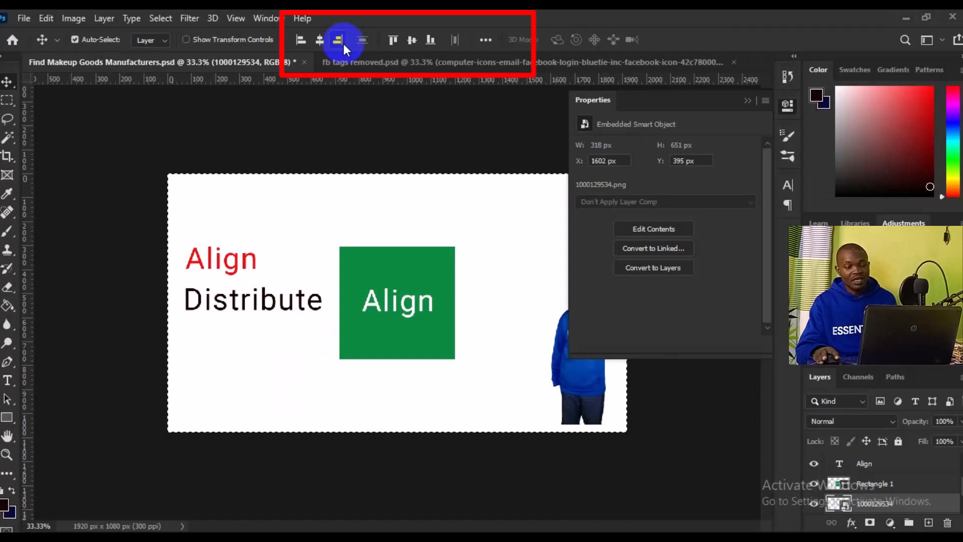
pyautogui.click(431, 40)
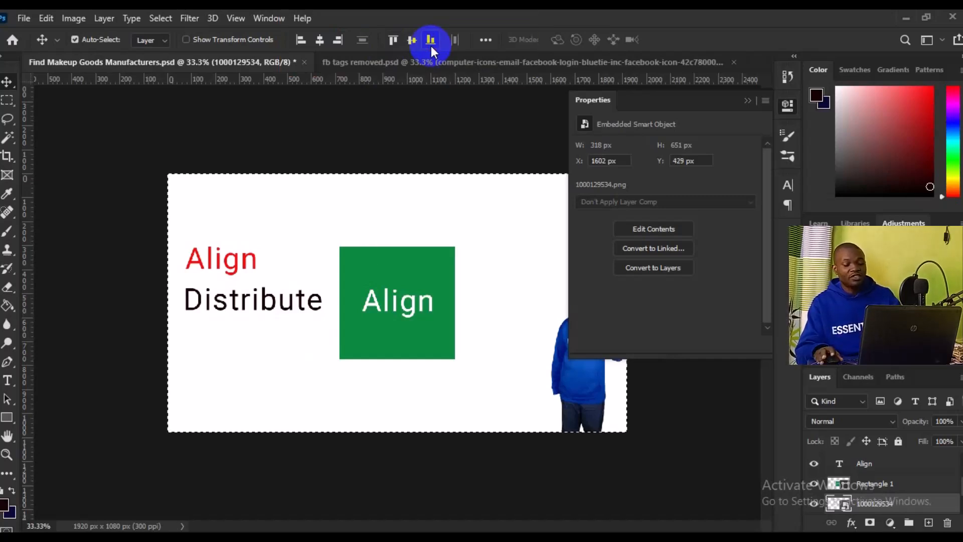
# Clear the canvas selection and collapse the properties display to uncover the whole canvas.
pyautogui.hotkey('ctrl', 'd')
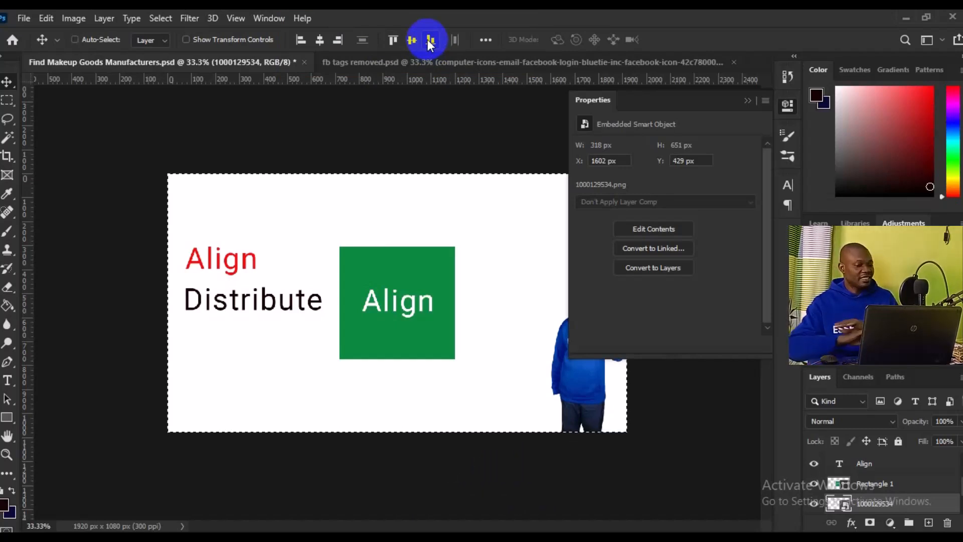
pyautogui.hotkey('ctrl', 'd')
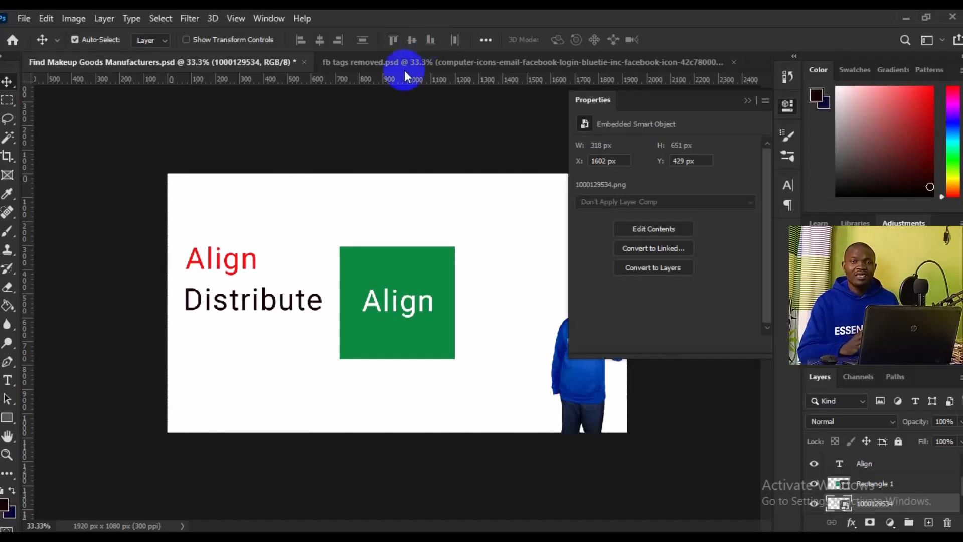
pyautogui.click(748, 102)
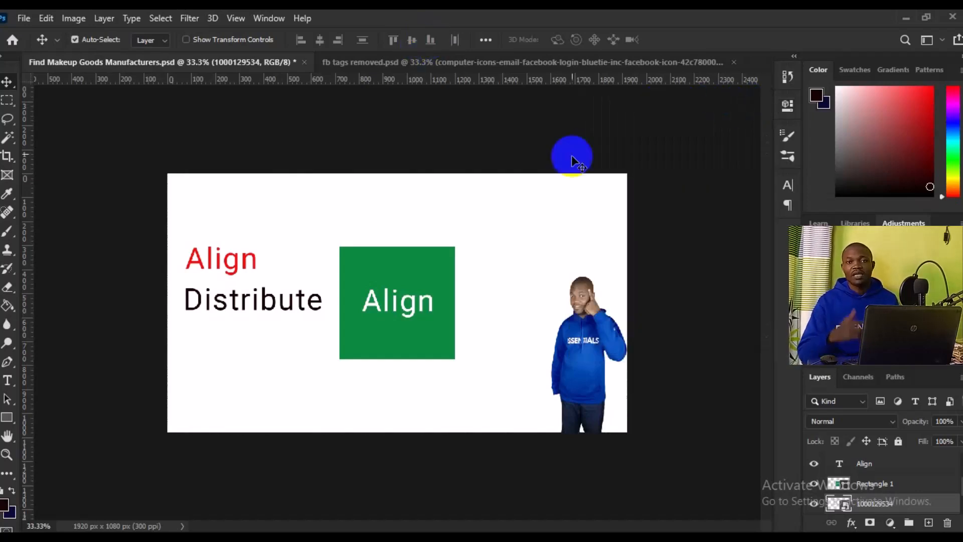